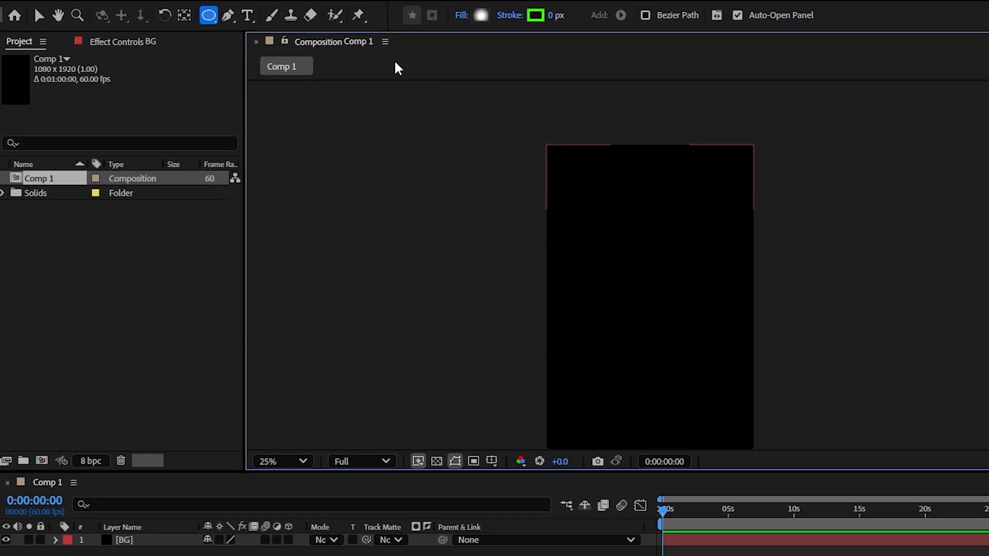
# Draw a circle with the Ellipse tool and place it horizontally centred in the upper part of the composition.
pyautogui.press('q')
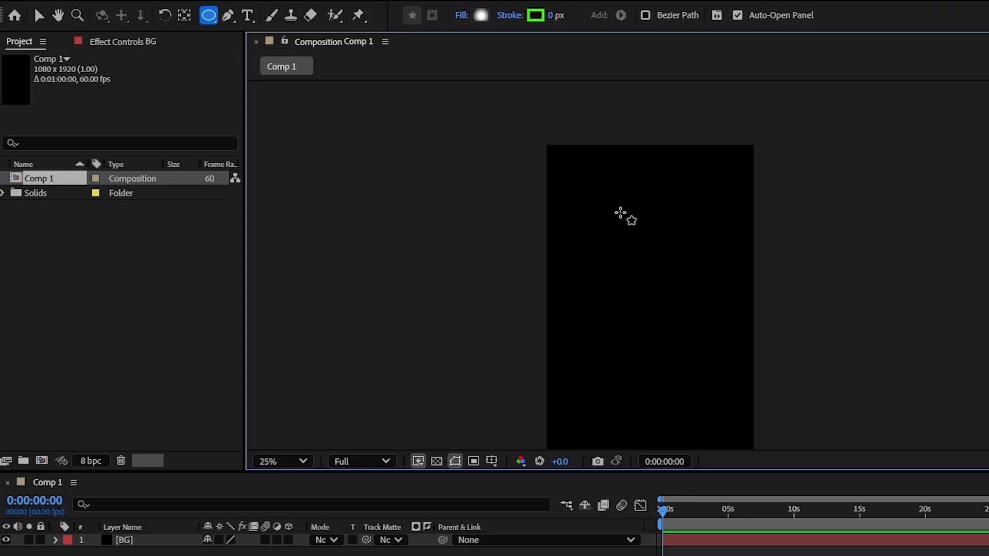
pyautogui.moveTo(621, 214); pyautogui.dragTo(687, 279)
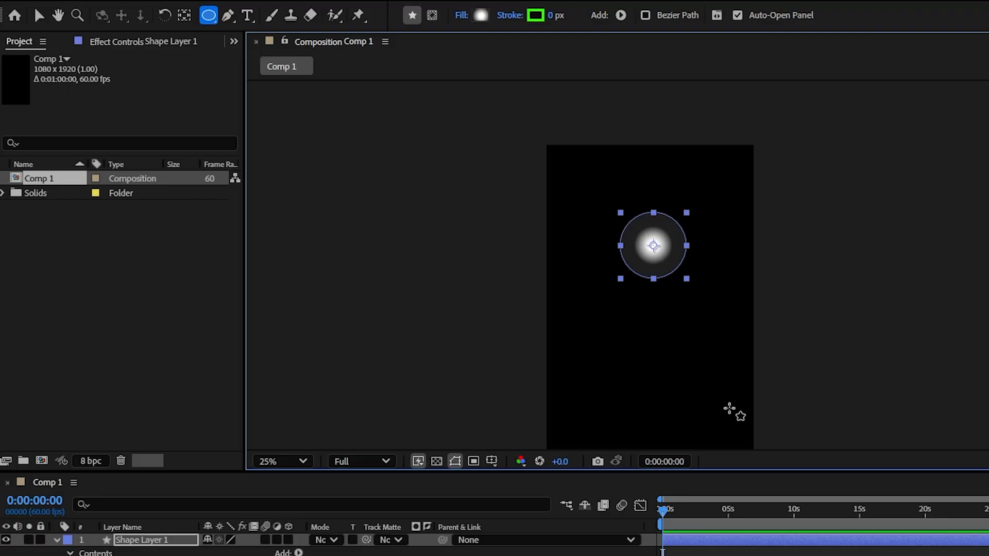
pyautogui.hotkey('ctrl', 'Home')
pyautogui.press('v')
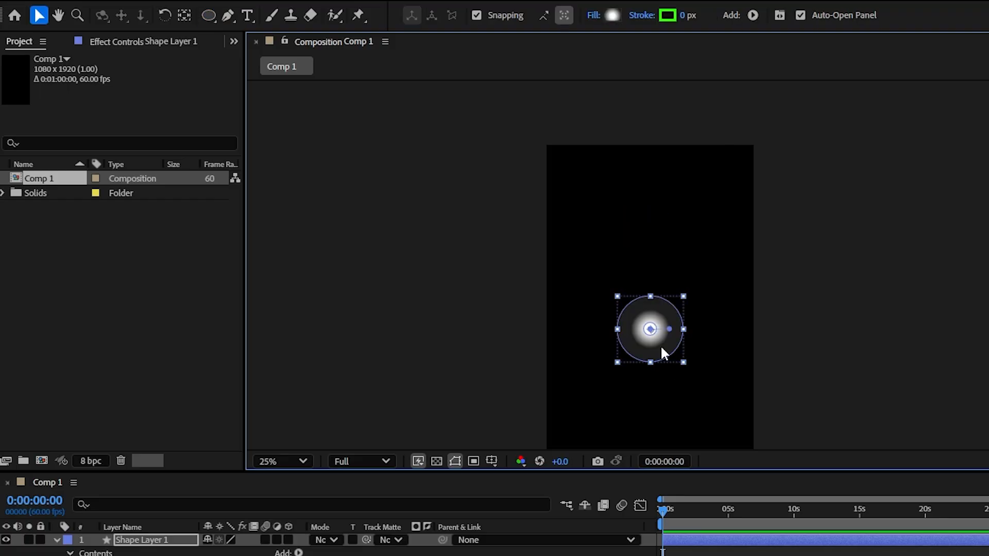
pyautogui.moveTo(662, 353); pyautogui.dragTo(661, 260)
# Change the circle's fill from radial gradient to a solid colour.
pyautogui.click(591, 15)
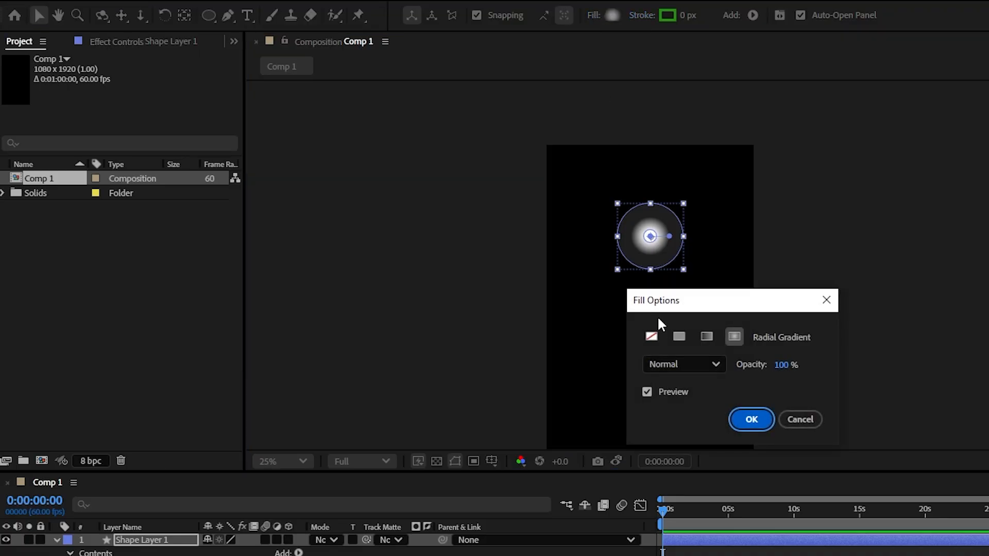
pyautogui.click(679, 337)
pyautogui.click(752, 415)
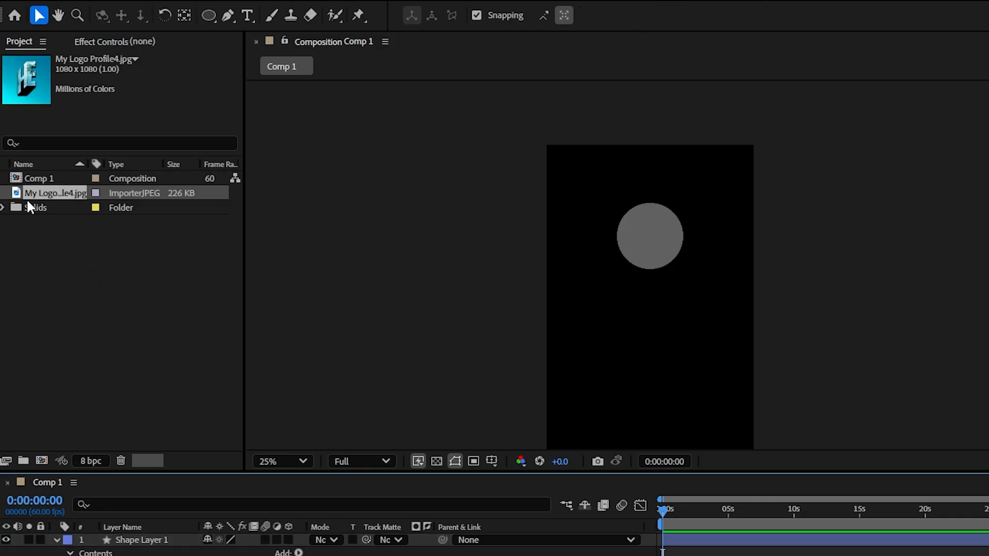
# Place My Logo Profile4.jpg in the composition, scale it down to slightly larger than the circle and position it over the circle.
pyautogui.moveTo(29, 195); pyautogui.dragTo(721, 424)
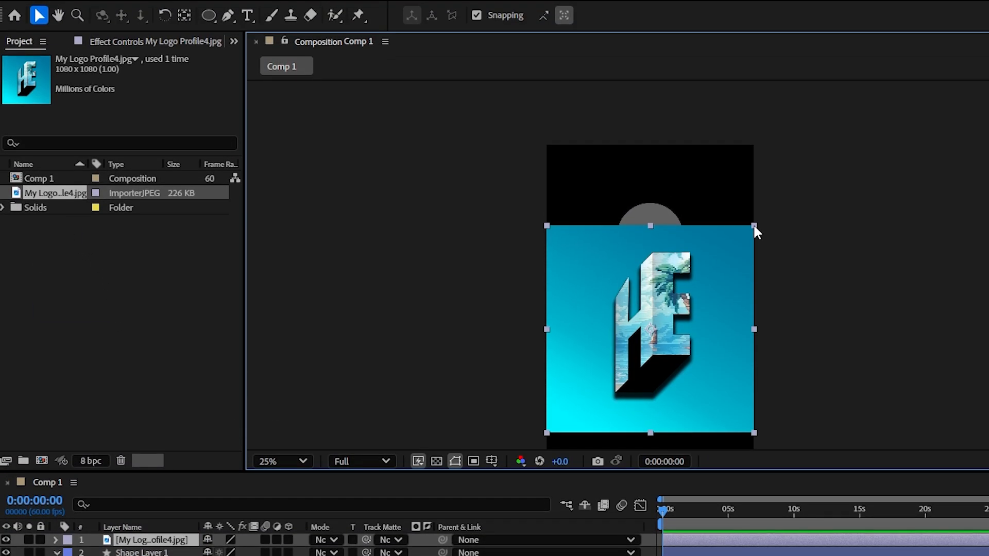
pyautogui.moveTo(752, 186); pyautogui.dragTo(704, 243)
pyautogui.moveTo(702, 282); pyautogui.dragTo(695, 286)
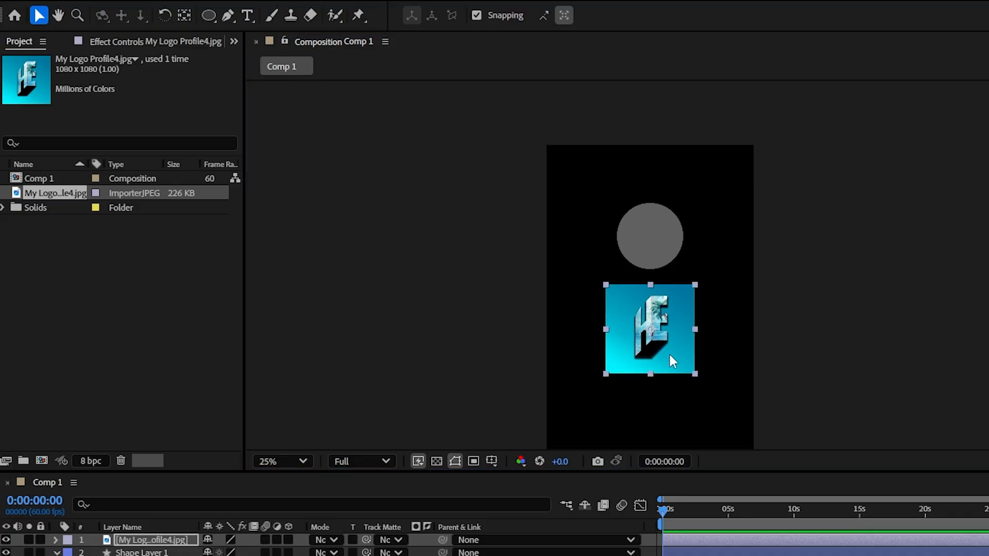
pyautogui.moveTo(670, 356); pyautogui.dragTo(671, 261)
pyautogui.scroll(2, 669, 258)
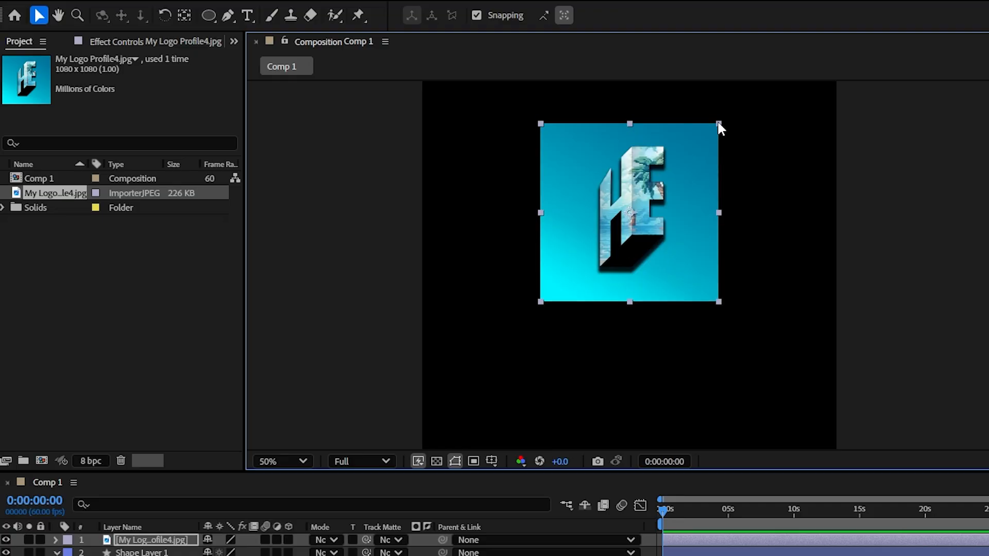
pyautogui.moveTo(717, 119); pyautogui.dragTo(701, 146)
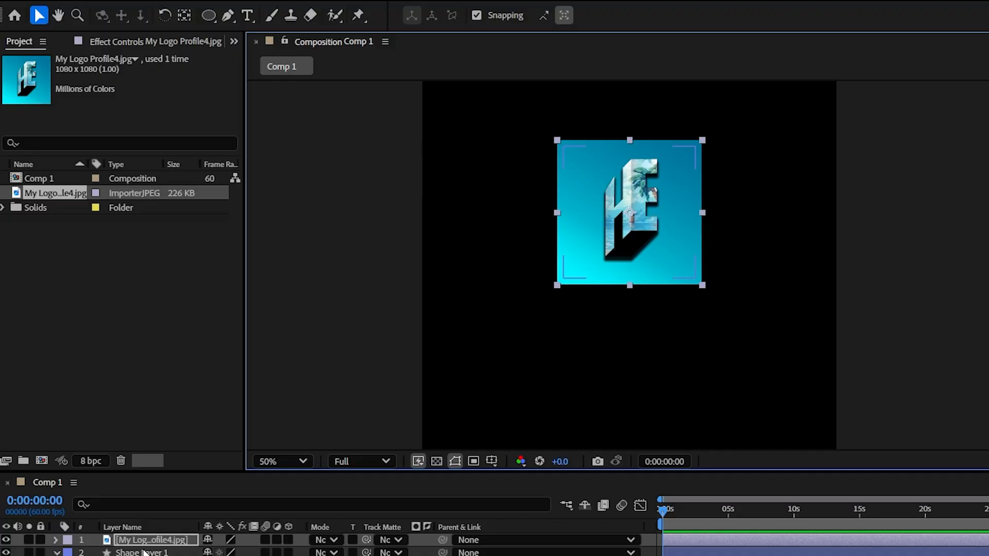
# Set Shape Layer 1 as the logo image's track matte to crop it to the circle.
pyautogui.click(160, 543)
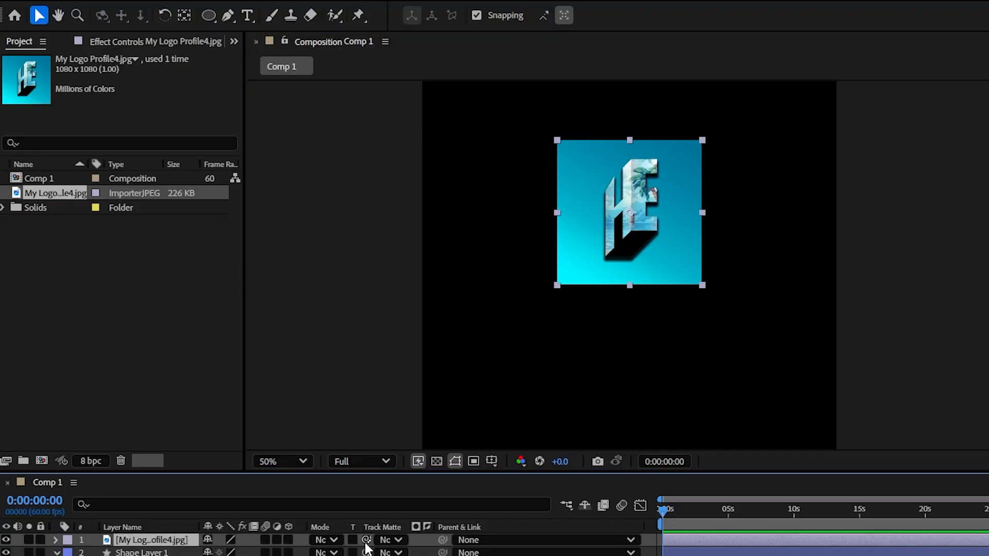
pyautogui.moveTo(366, 540); pyautogui.dragTo(142, 553)
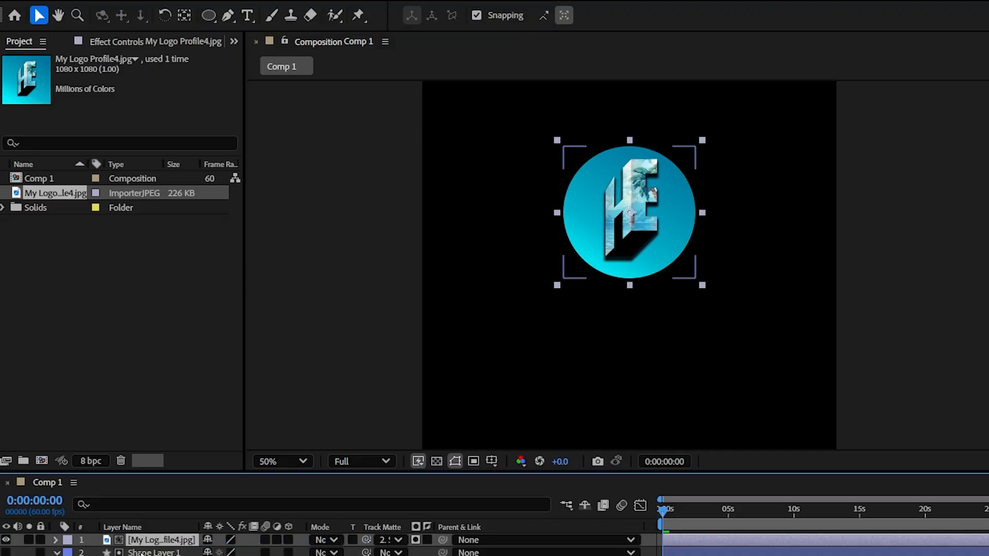
# Duplicate the circle layer, centre the copy's anchor point and move the copy above the logo layer.
pyautogui.click(6, 553)
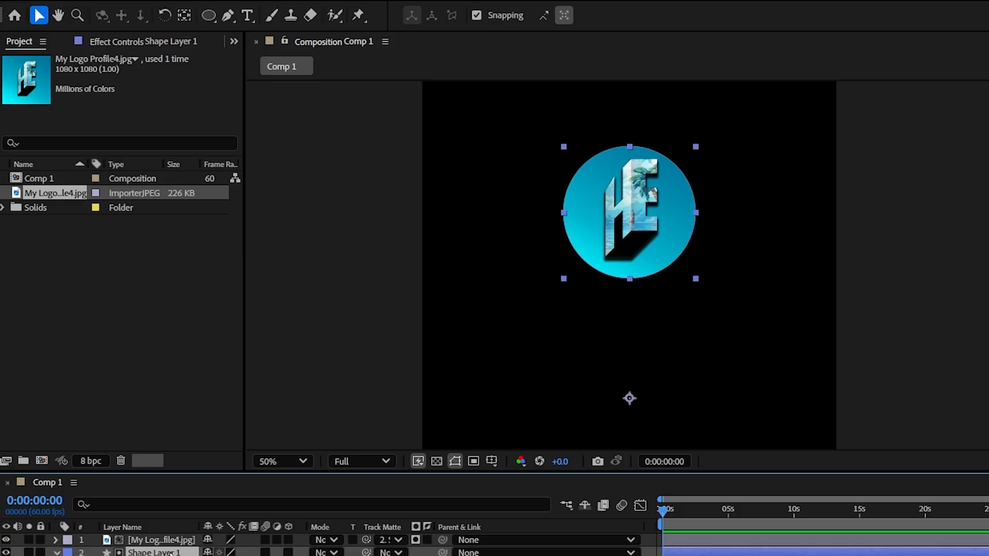
pyautogui.hotkey('ctrl', 'd')
pyautogui.hotkey('ctrl', 'alt', 'Home')
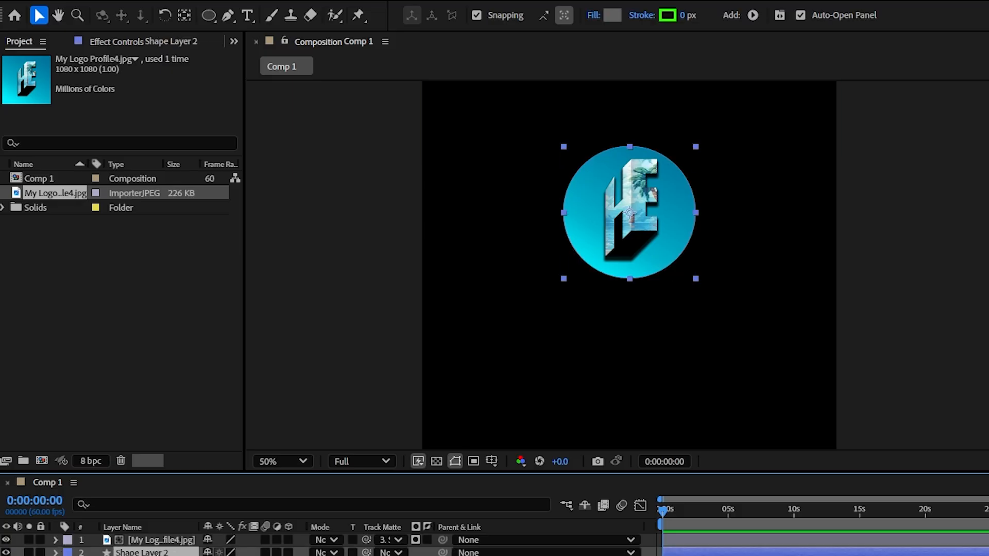
pyautogui.moveTo(153, 552); pyautogui.dragTo(156, 536)
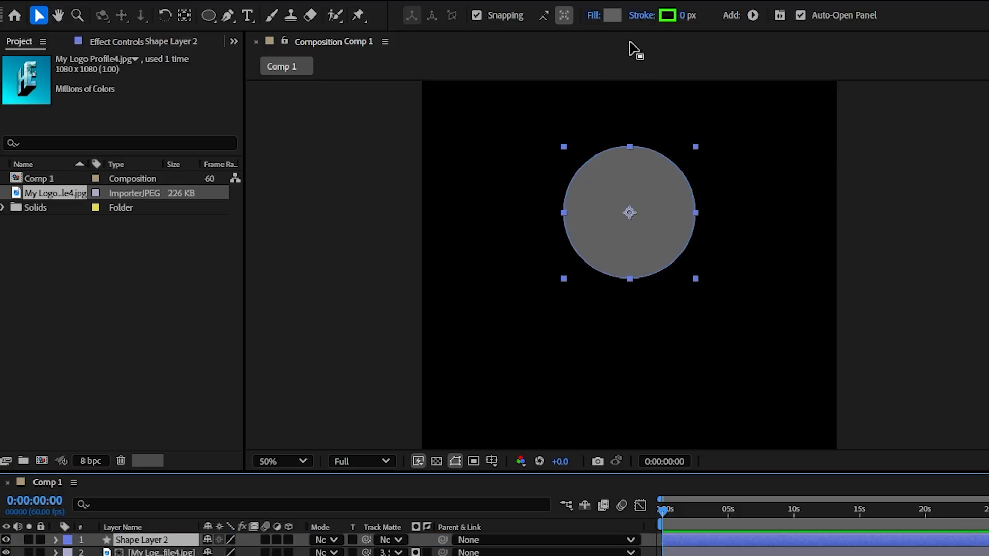
# Set the fill of the duplicated circle to None.
pyautogui.click(592, 16)
pyautogui.click(651, 336)
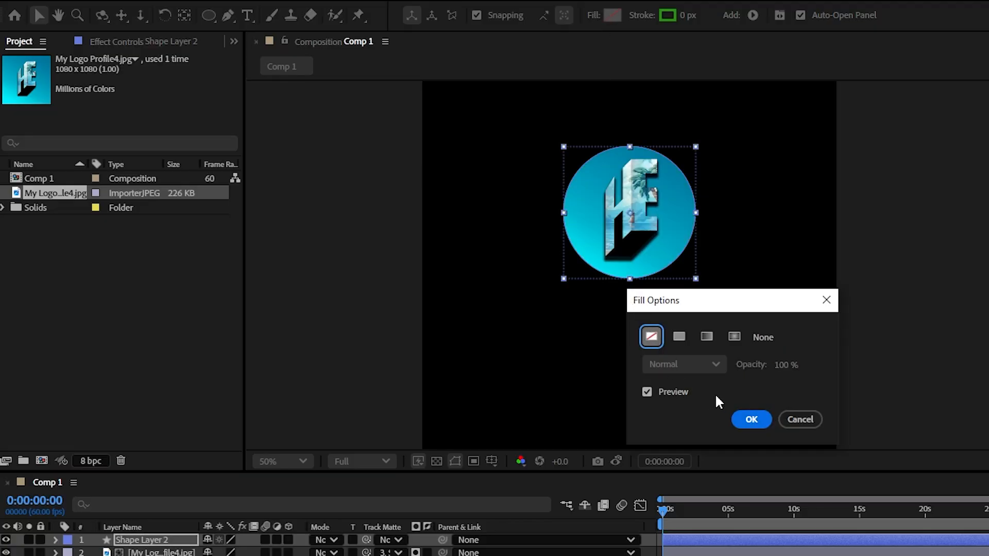
pyautogui.click(751, 420)
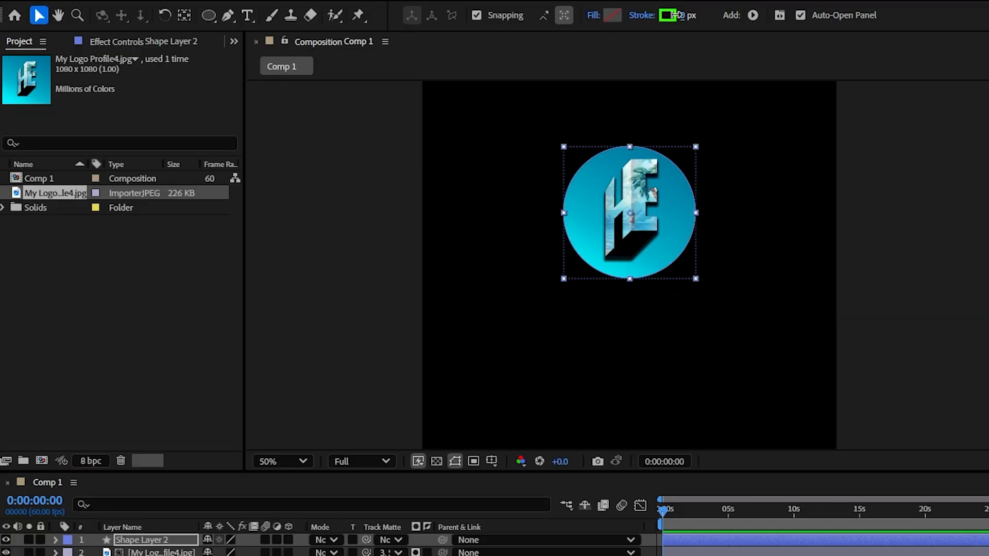
# Give the duplicated circle a 6.3 px white (FFFFFF) stroke.
pyautogui.moveTo(680, 15); pyautogui.dragTo(713, 16)
pyautogui.click(667, 15)
pyautogui.moveTo(580, 298); pyautogui.dragTo(495, 266)
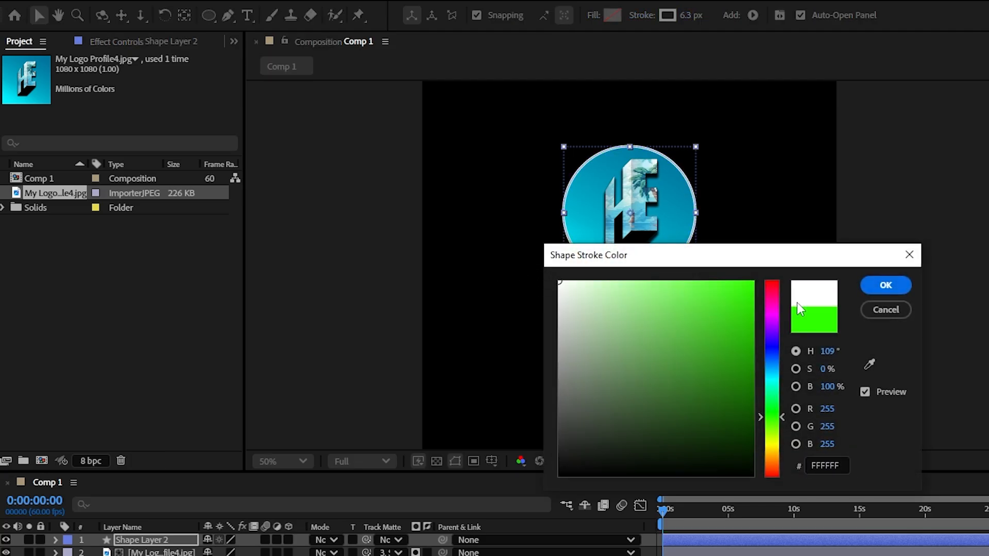
pyautogui.click(887, 286)
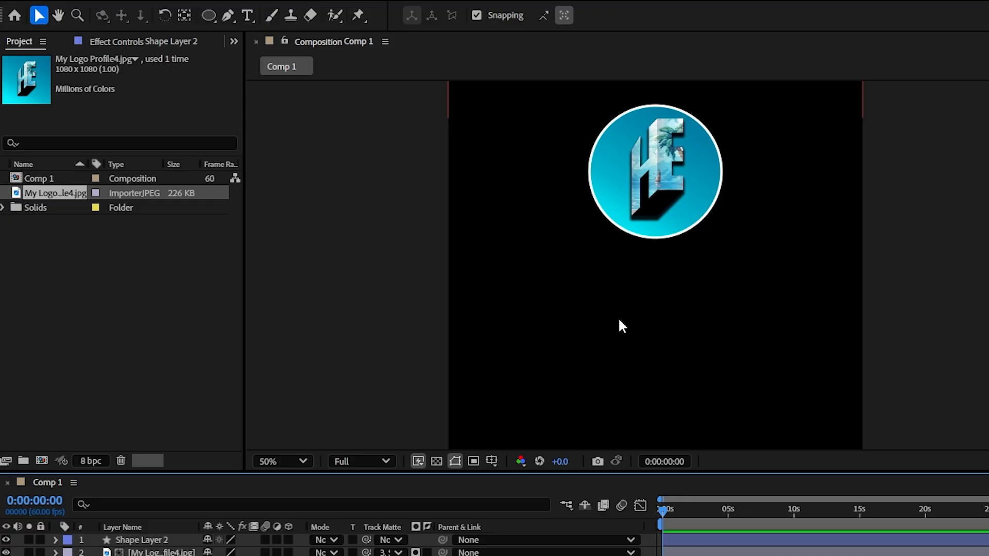
# Add a text line below the logo with the creator's name followed by "| Video Editing".
pyautogui.hotkey('ctrl', 't')
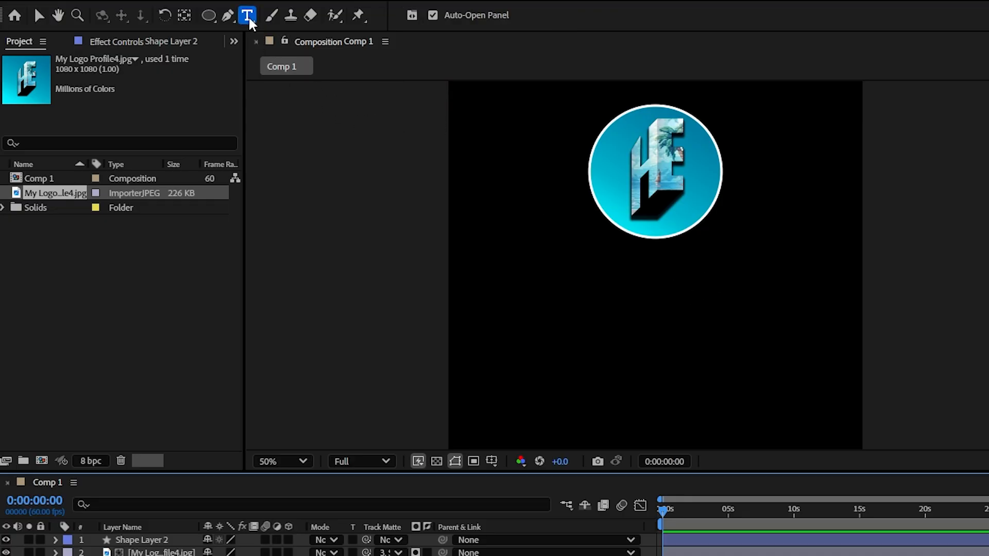
pyautogui.click(637, 332)
pyautogui.write('Hossam | Video Editing')
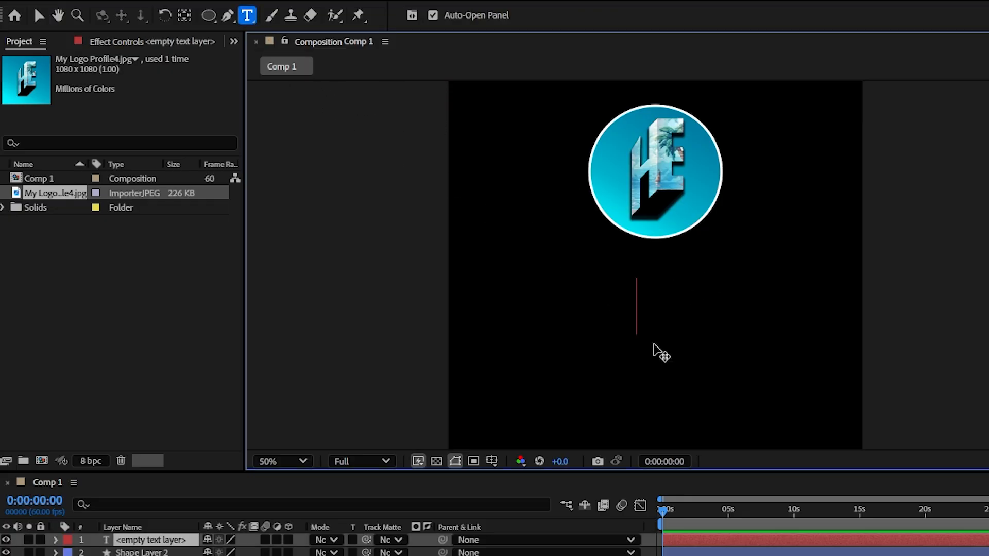
# Set the colour of the whole title text to white, FFFFFF.
pyautogui.hotkey('ctrl', 'a')
pyautogui.click(944, 75)
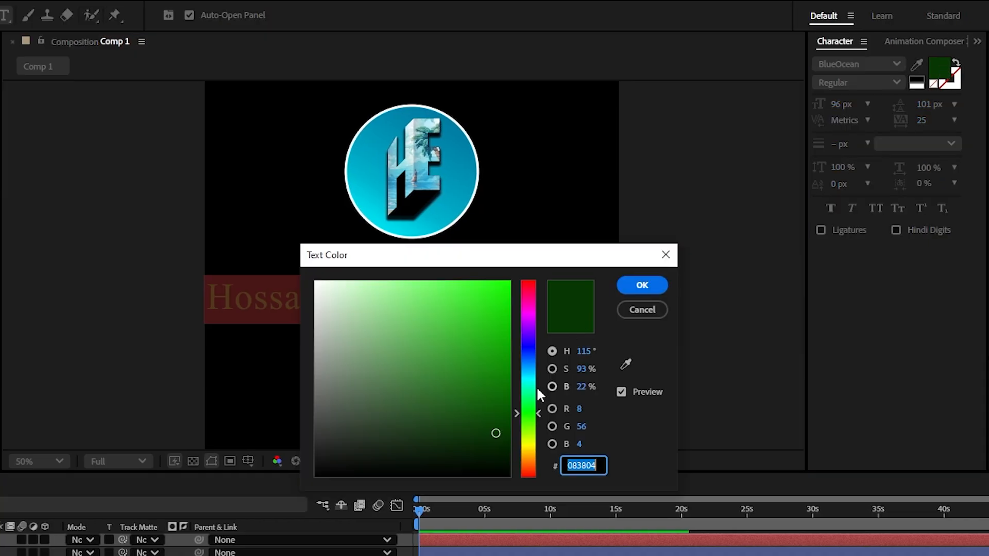
pyautogui.write('FFFFFF')
pyautogui.press('Return')
# Set the title text to Poppins Bold at 56 px.
pyautogui.click(898, 64)
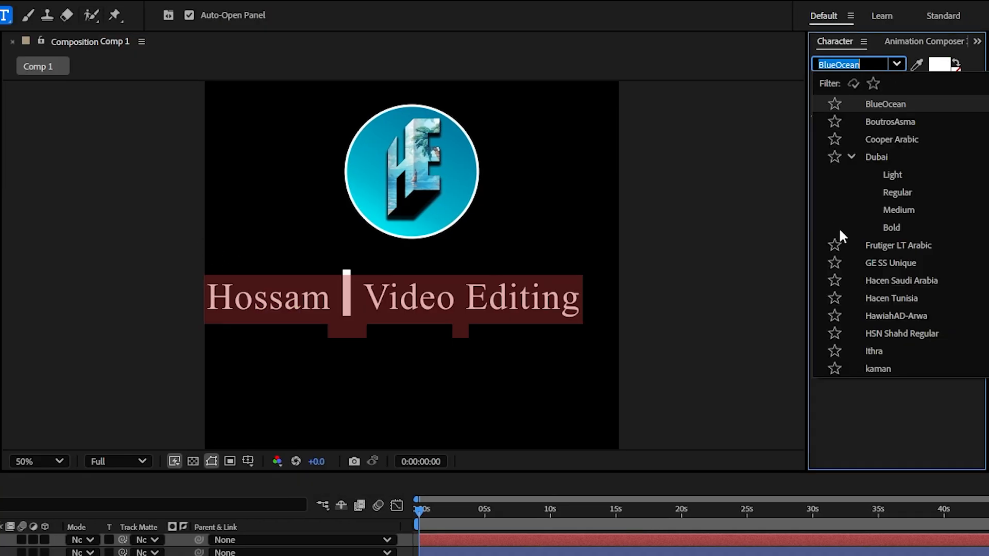
pyautogui.scroll(2, 890, 263)
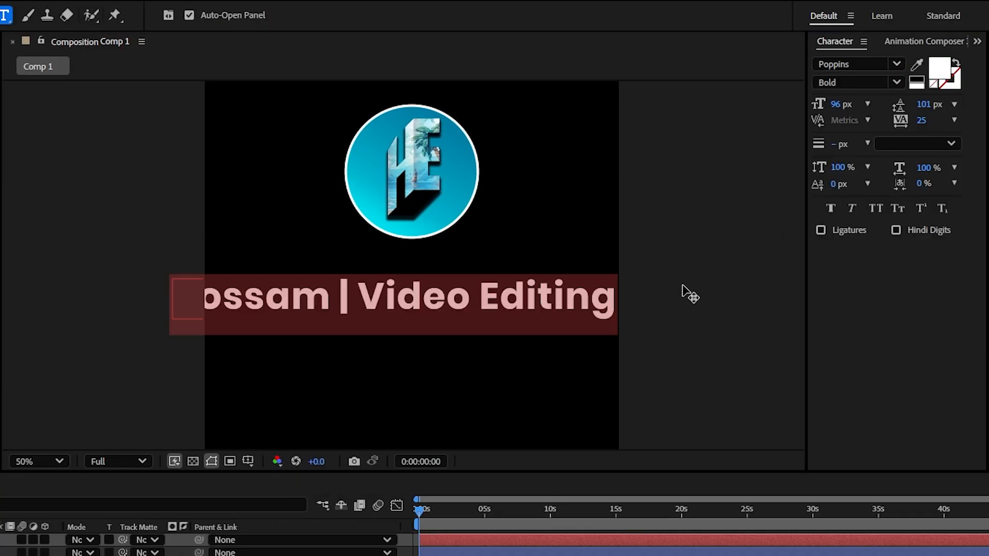
pyautogui.moveTo(840, 108); pyautogui.dragTo(820, 109)
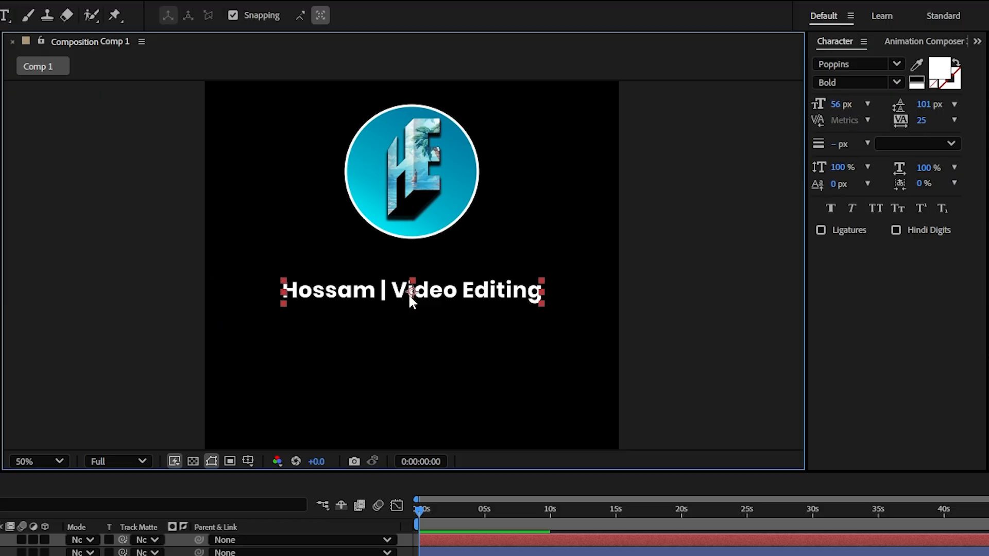
# Move the title closer to the logo and duplicate it underneath as the account handle in Aligarh Arabic Thin.
pyautogui.moveTo(428, 297); pyautogui.dragTo(426, 279)
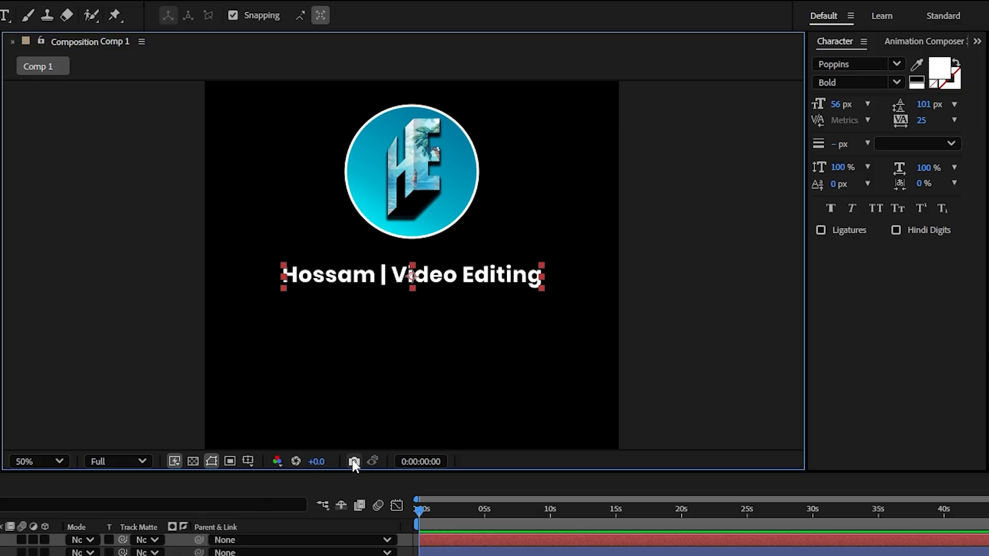
pyautogui.hotkey('ctrl', 'd')
pyautogui.moveTo(457, 279); pyautogui.dragTo(458, 309)
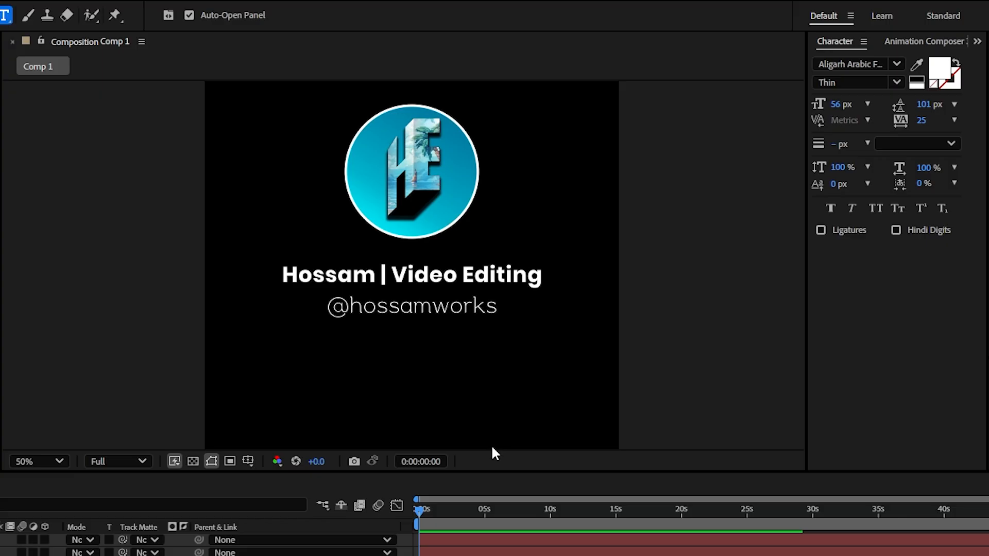
# Reduce the account handle text to 44 px and colour it light grey.
pyautogui.press('v')
pyautogui.click(437, 311)
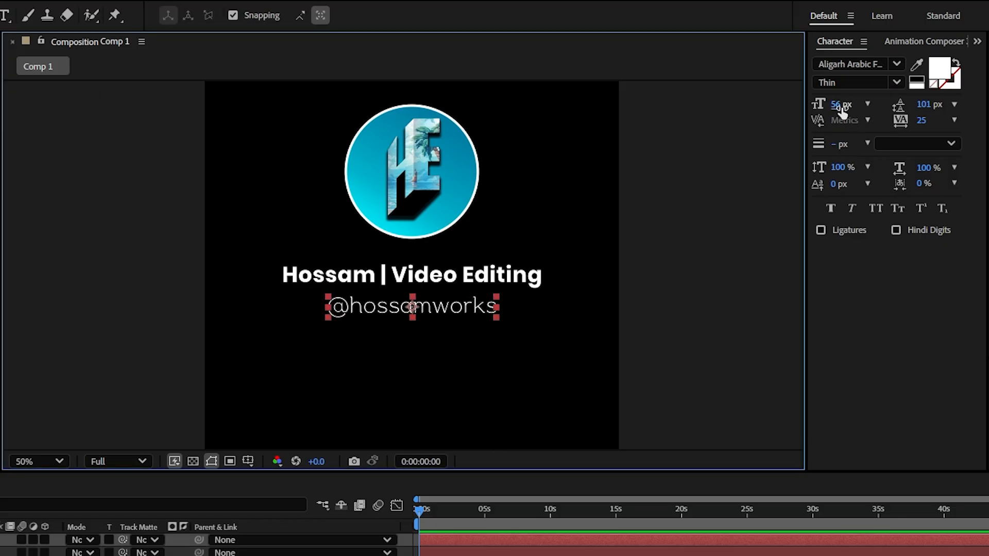
pyautogui.moveTo(841, 106); pyautogui.dragTo(821, 105)
pyautogui.click(941, 77)
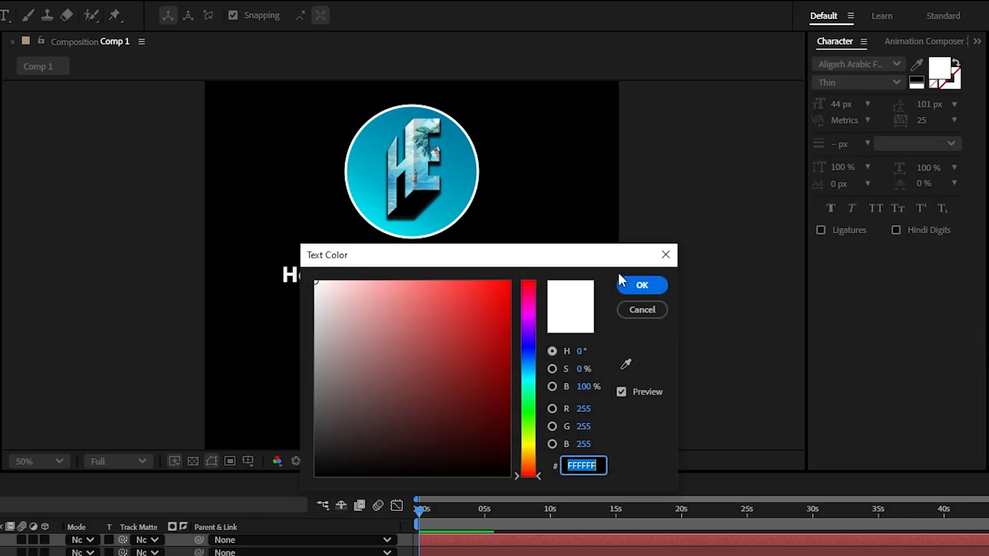
pyautogui.moveTo(307, 304); pyautogui.dragTo(300, 335)
pyautogui.press('Return')
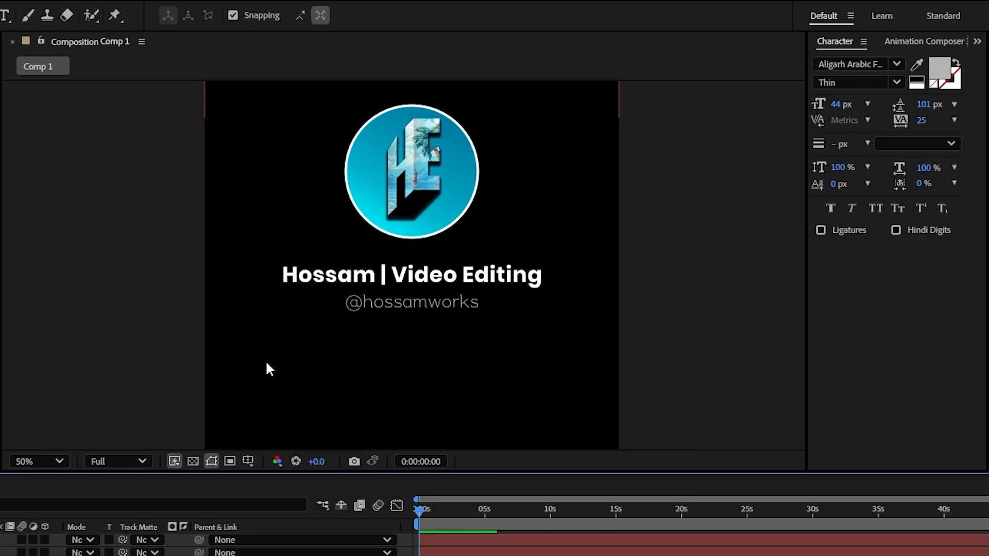
# Duplicate the handle text below itself as a bio line reading "Full Time Video Editor" with a star-like emoji.
pyautogui.hotkey('alt', 'Tab')
pyautogui.click(412, 304)
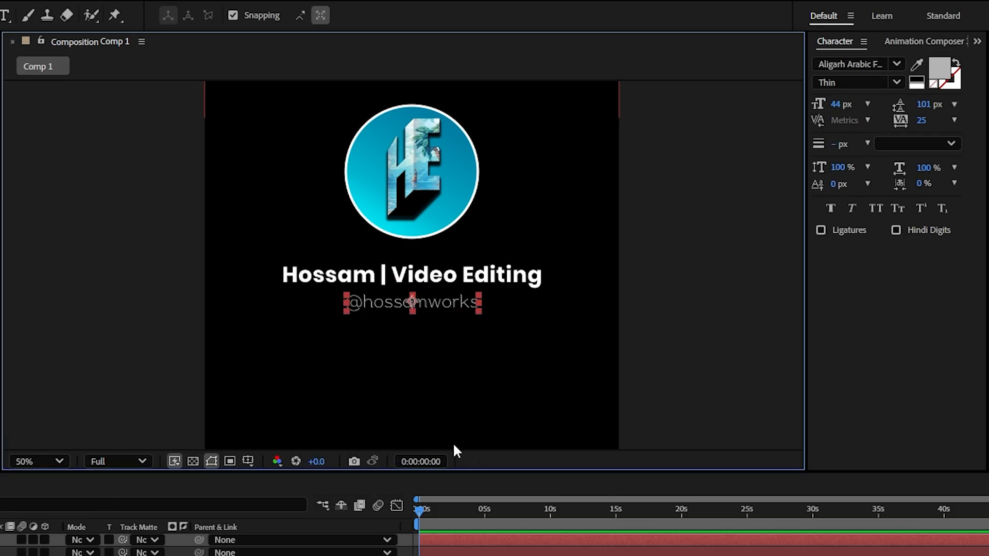
pyautogui.hotkey('ctrl', 'd')
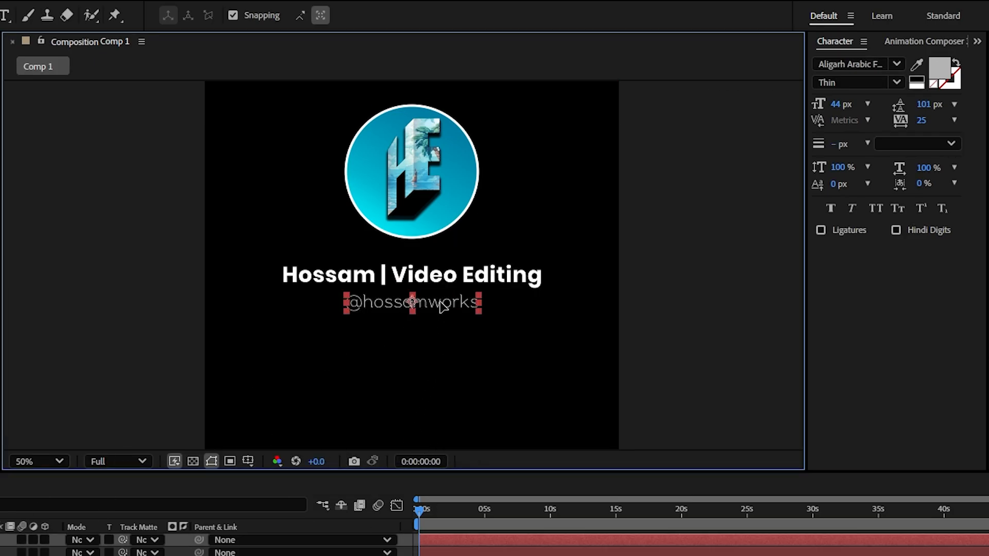
pyautogui.moveTo(439, 300); pyautogui.dragTo(437, 331)
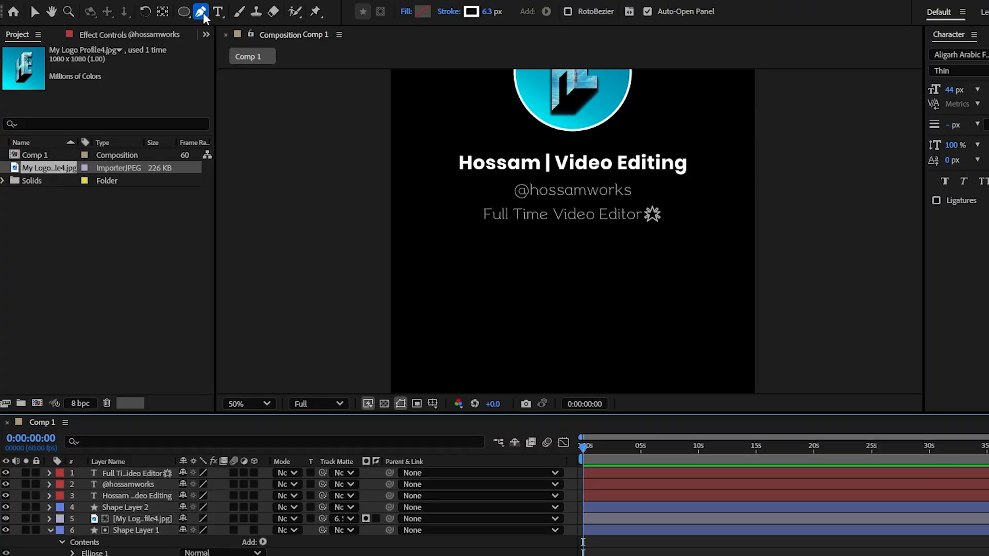
# Draw a horizontal white divider line with the Pen tool below the bio line, spanning most of the composition width.
pyautogui.click(736, 252)
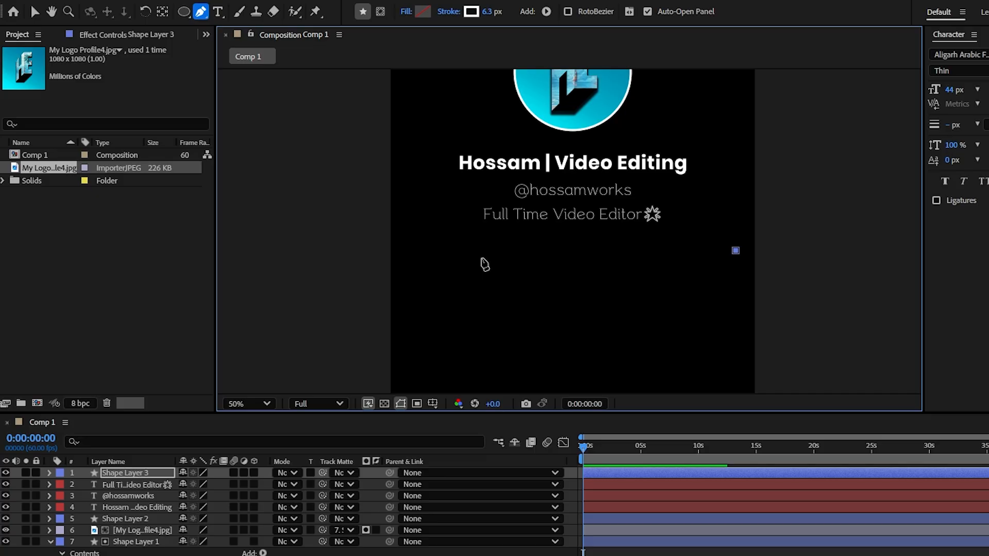
pyautogui.click(416, 250)
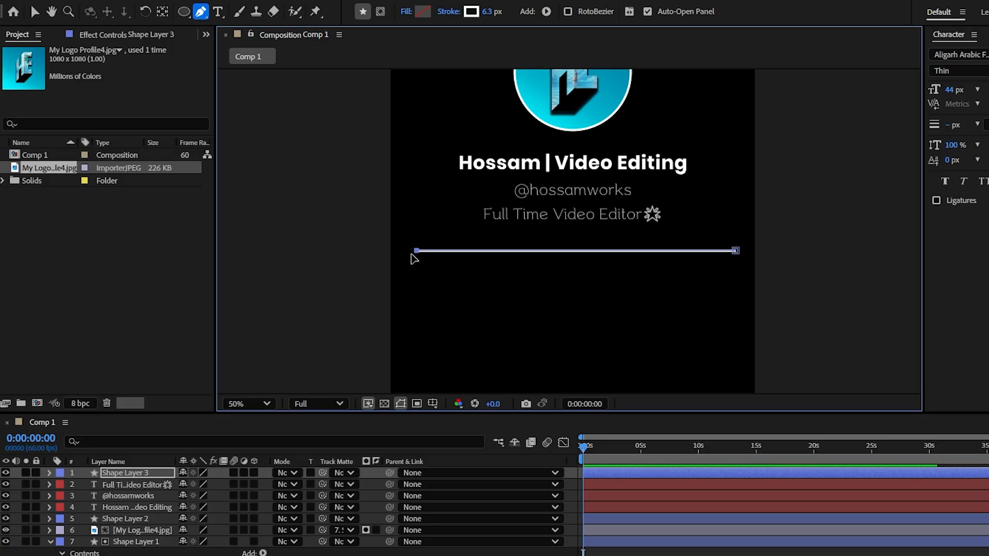
pyautogui.press('v')
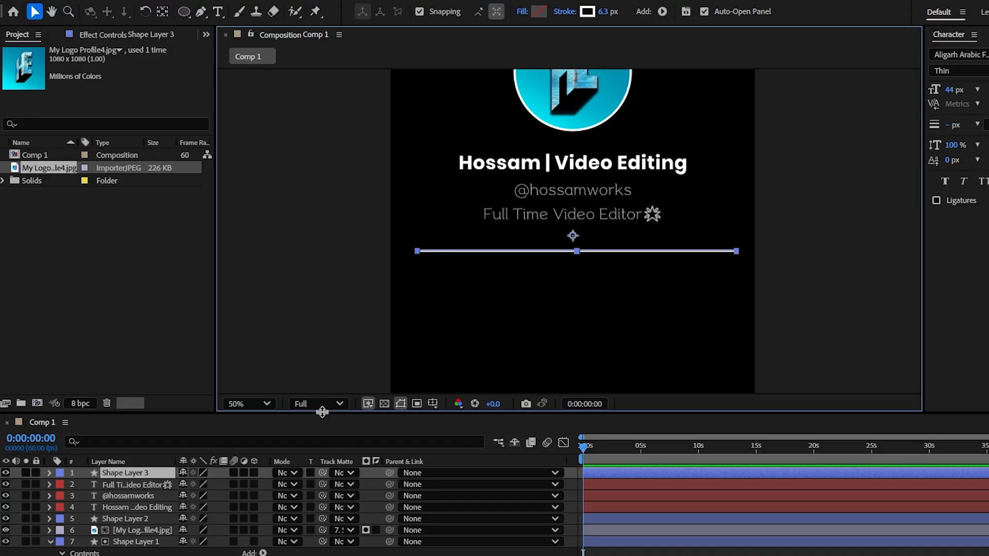
# Rename the divider's layer to Line and change its stroke colour to grey 939393.
pyautogui.write('Line')
pyautogui.press('Return')
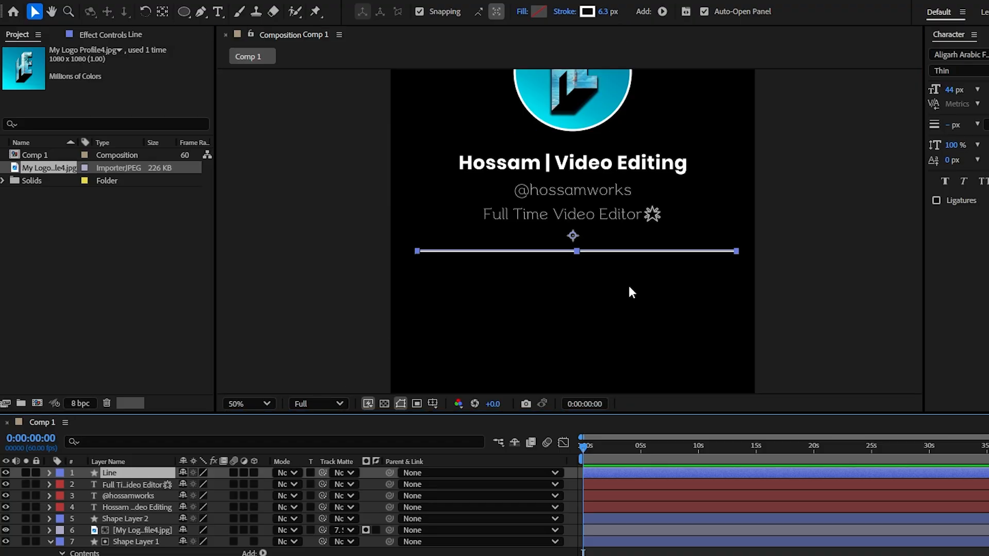
pyautogui.click(587, 12)
pyautogui.moveTo(500, 267); pyautogui.dragTo(462, 318)
pyautogui.click(775, 252)
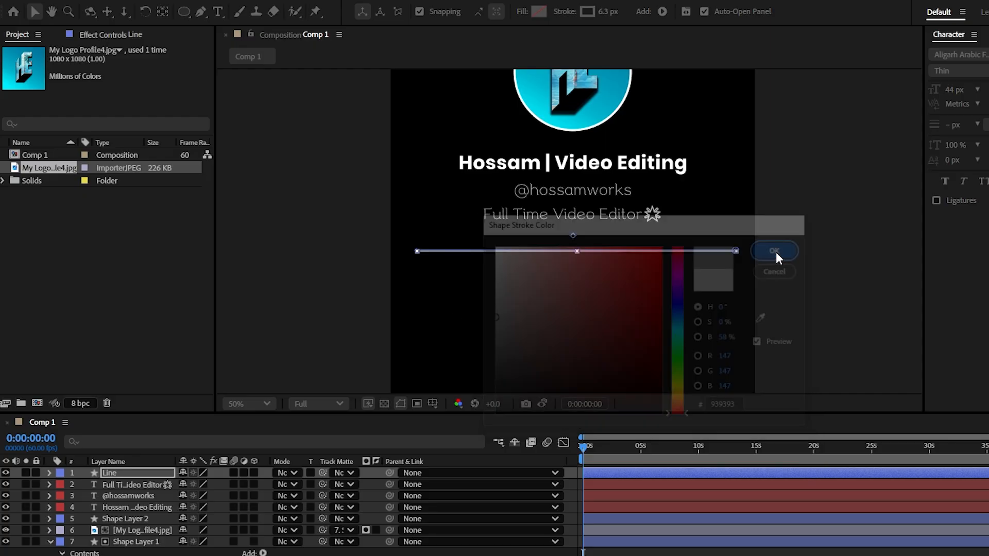
# Draw a rectangle about 294 x 84 px just below the divider line's left end and remove its stroke.
pyautogui.hotkey('shift', '/')
pyautogui.click(598, 253)
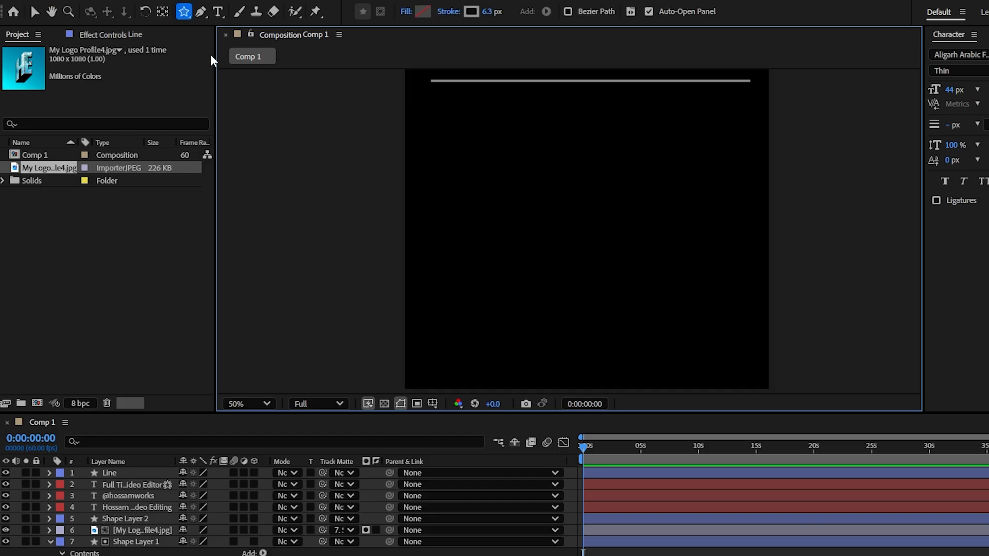
pyautogui.moveTo(424, 111); pyautogui.dragTo(523, 139)
pyautogui.click(449, 11)
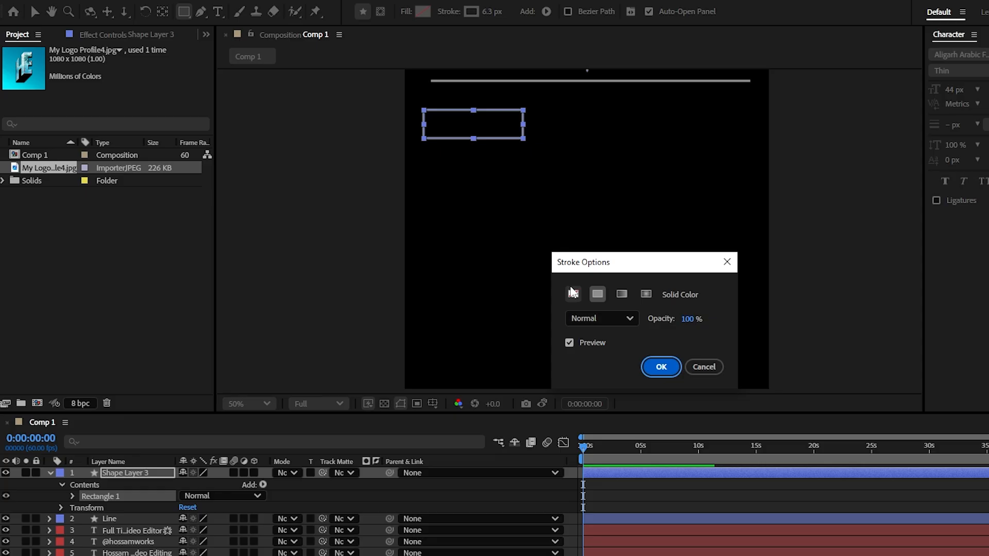
pyautogui.click(573, 294)
pyautogui.click(662, 367)
# Fill the rectangle with the divider line's grey, 939393, sampled from the line.
pyautogui.click(422, 11)
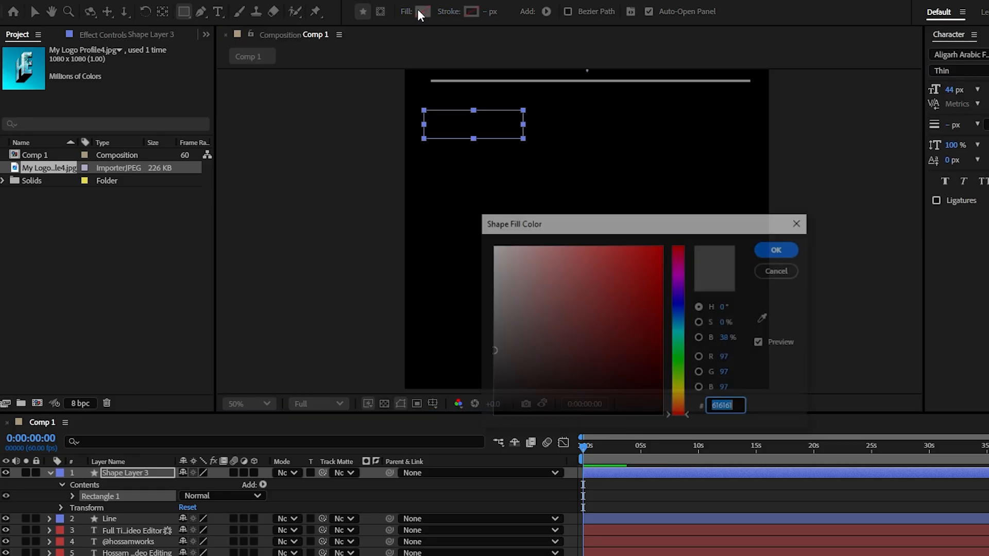
pyautogui.click(492, 311)
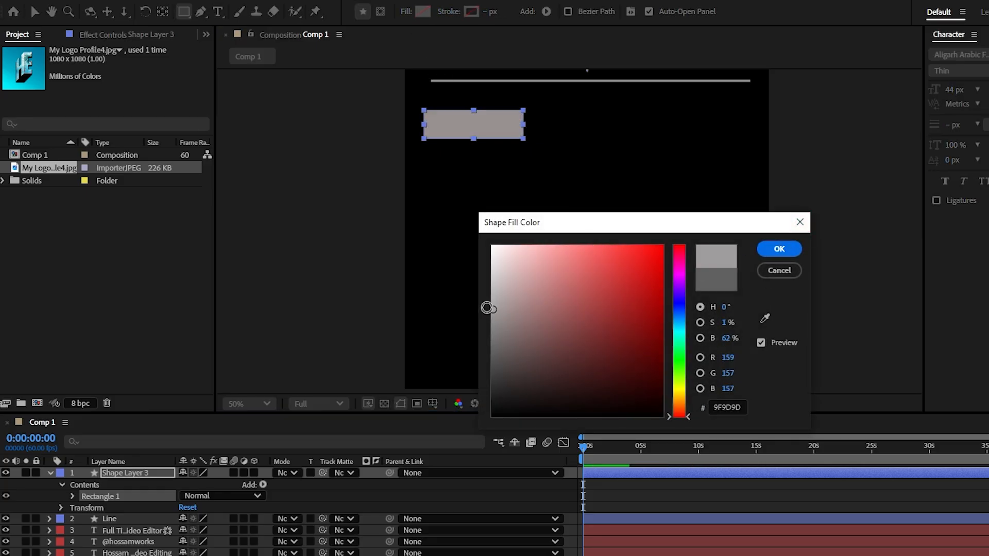
pyautogui.click(765, 319)
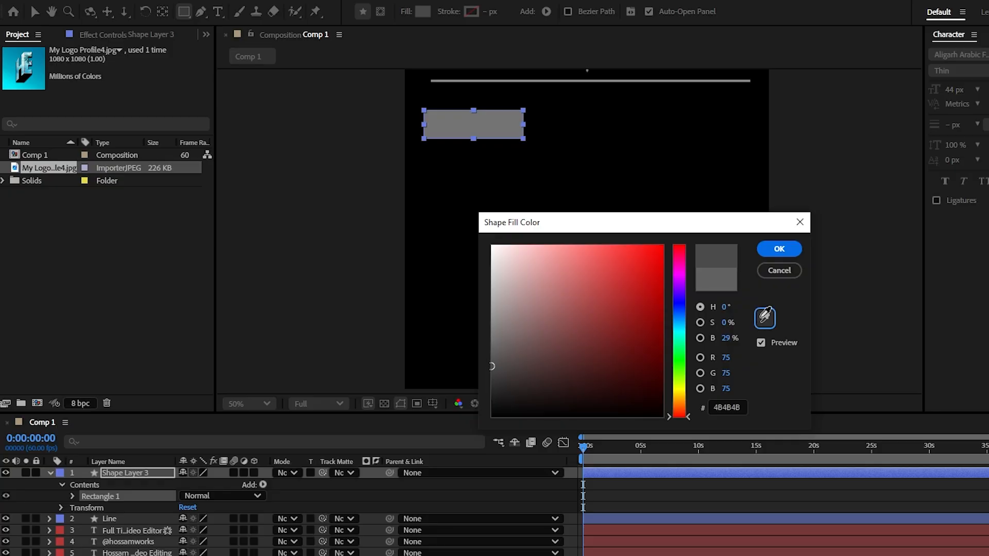
pyautogui.click(547, 80)
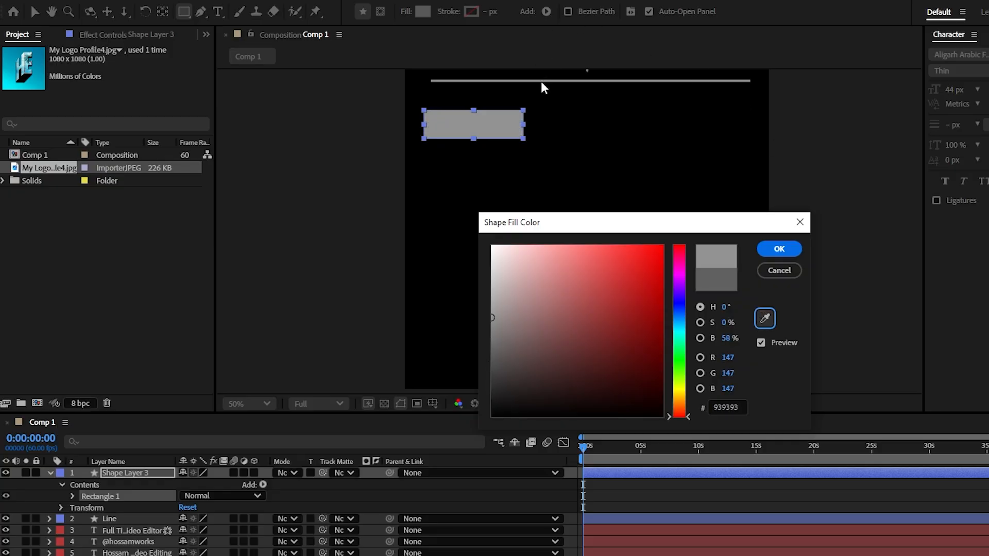
pyautogui.click(778, 250)
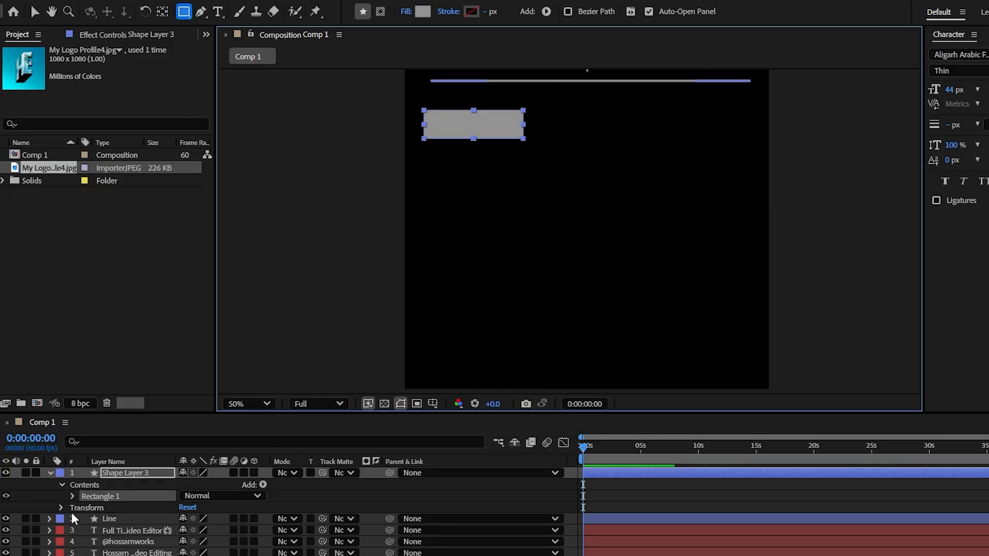
# Round the grey rectangle's corners with a Roundness of 30.
pyautogui.click(71, 496)
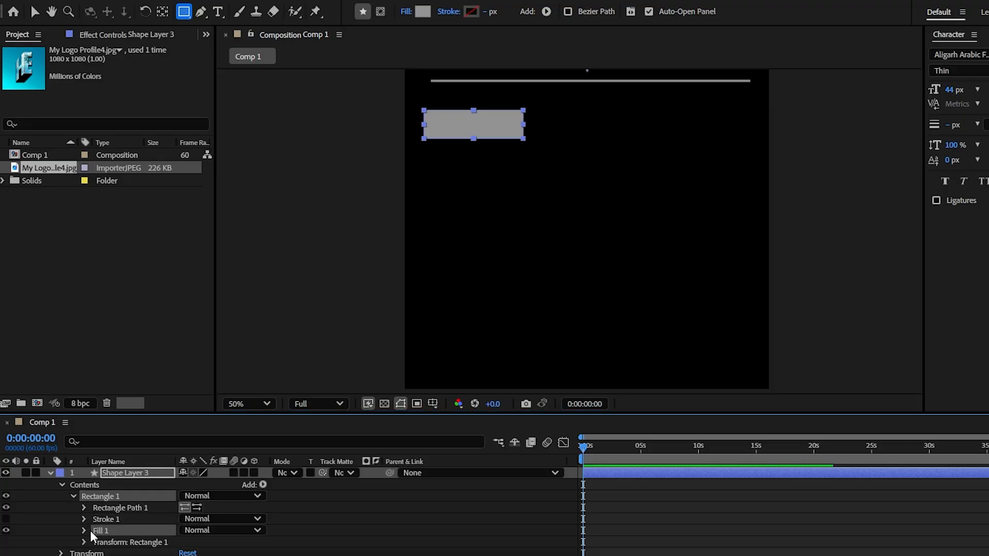
pyautogui.click(83, 508)
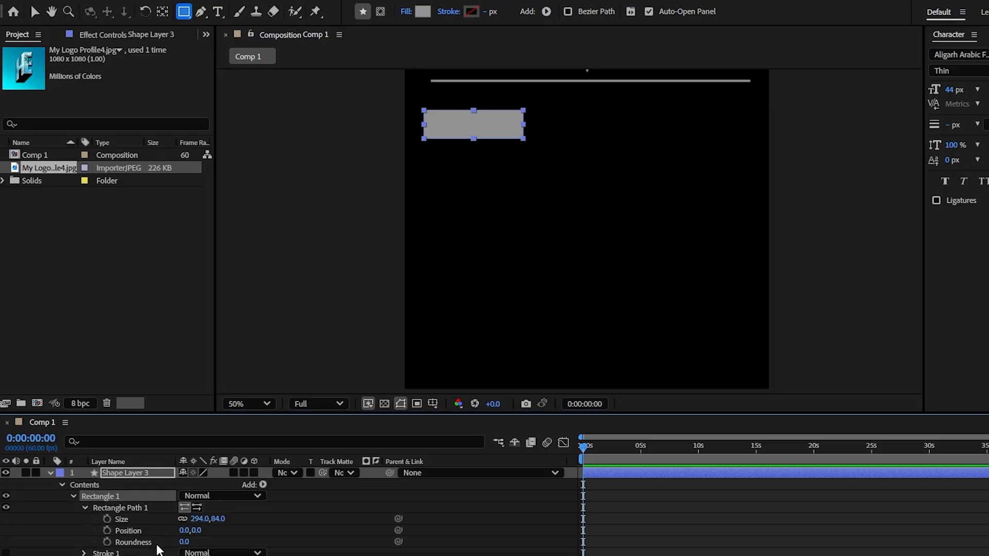
pyautogui.moveTo(184, 541); pyautogui.dragTo(192, 542)
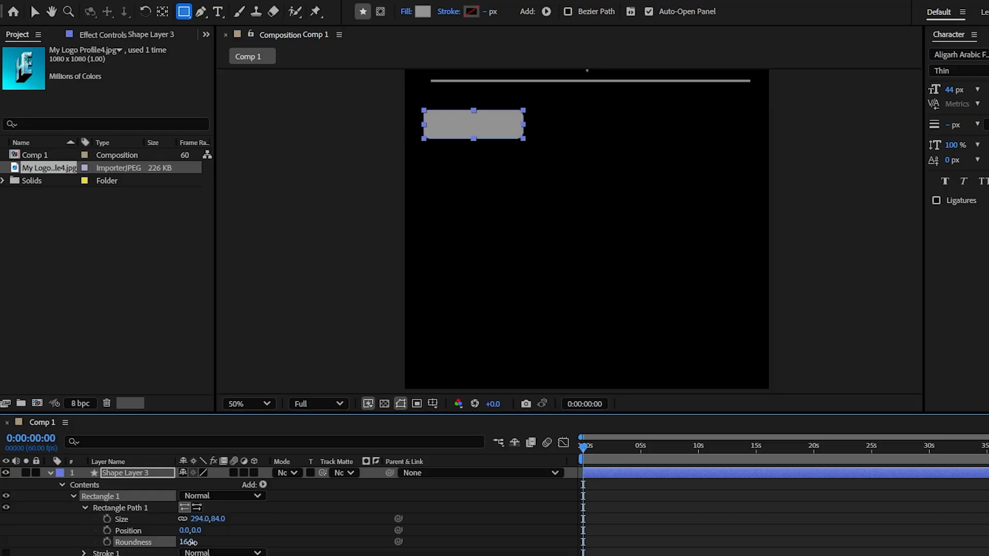
pyautogui.scroll(1, 524, 162)
pyautogui.moveTo(551, 225); pyautogui.dragTo(631, 374)
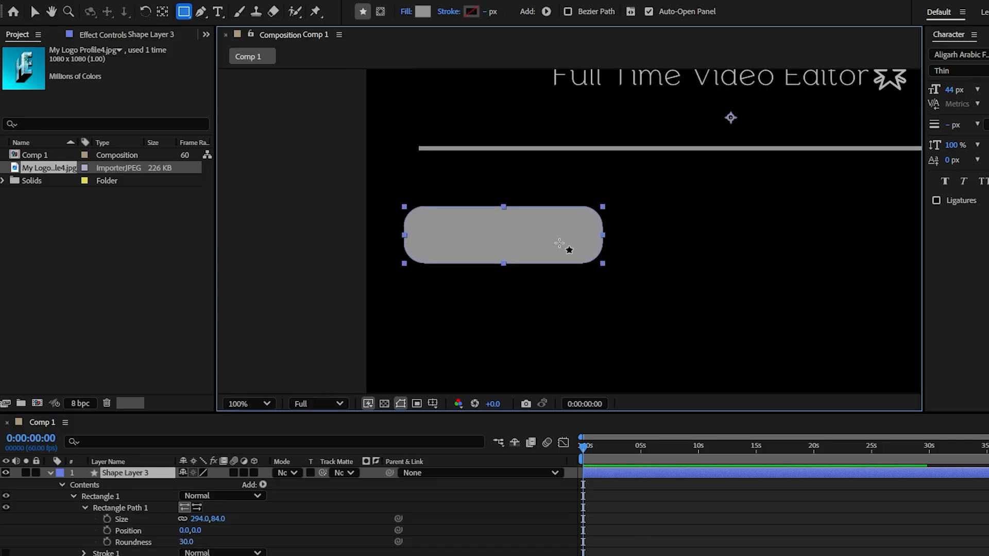
# Line the rounded rectangle up with the divider line's left end and centre its anchor point in the layer content.
pyautogui.press('v')
pyautogui.moveTo(537, 242); pyautogui.dragTo(552, 235)
pyautogui.hotkey('ctrl', 'alt', 'Home')
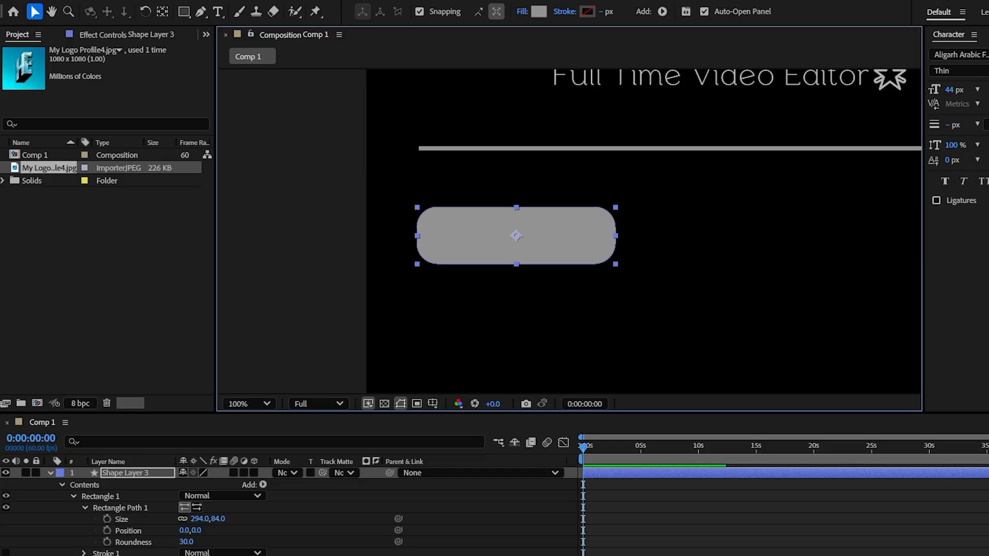
# Draw a curved speech-bubble tail at the rounded rectangle's lower-left corner with the Pen tool, within the same shape layer.
pyautogui.press('g')
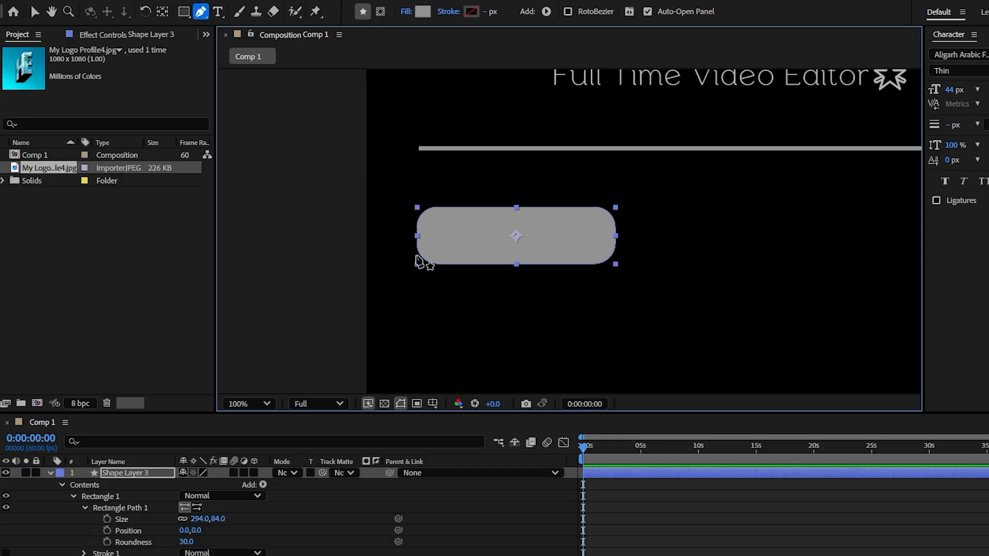
pyautogui.scroll(4, 418, 262)
pyautogui.click(421, 311)
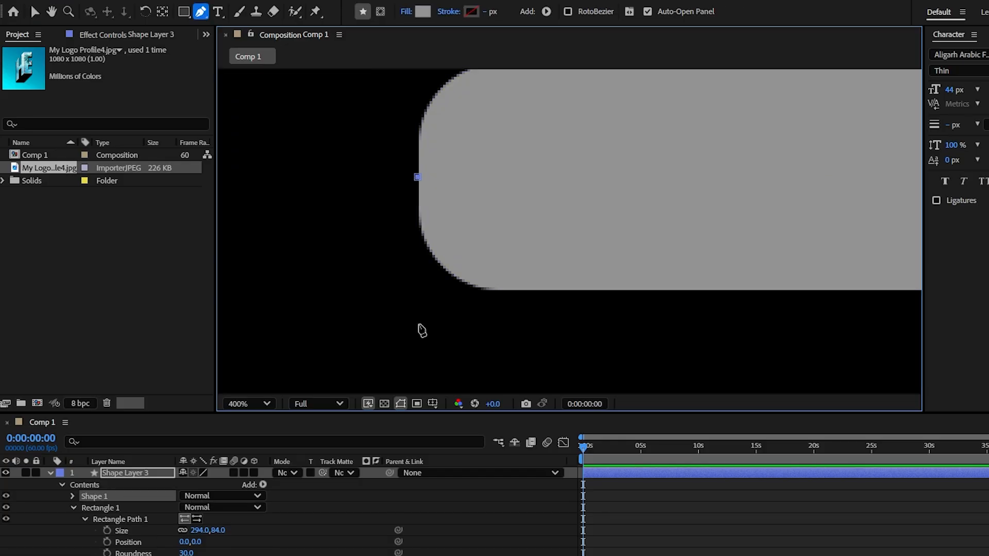
pyautogui.click(417, 327)
pyautogui.moveTo(608, 290); pyautogui.dragTo(780, 290)
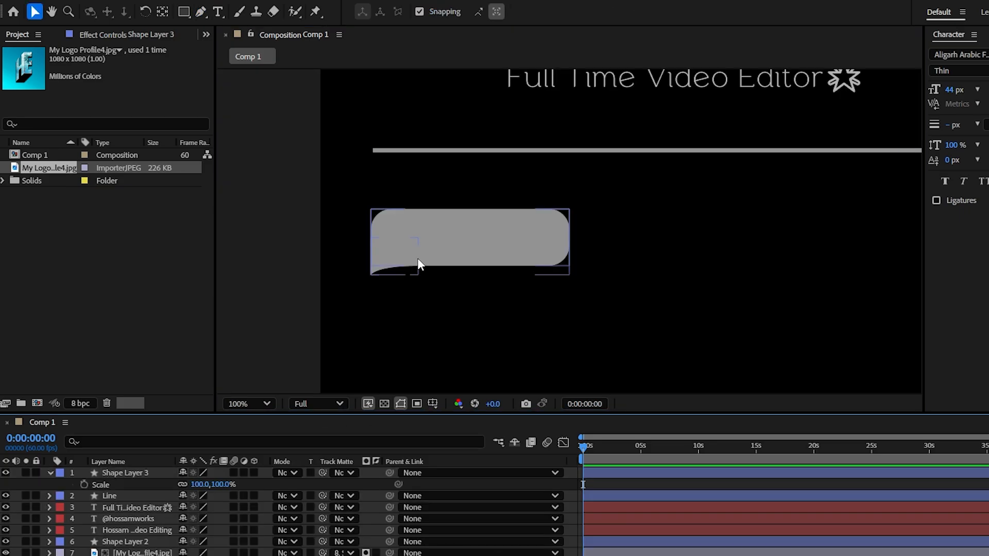
# Scale the grey speech bubble layer up to 116%.
pyautogui.click(417, 265)
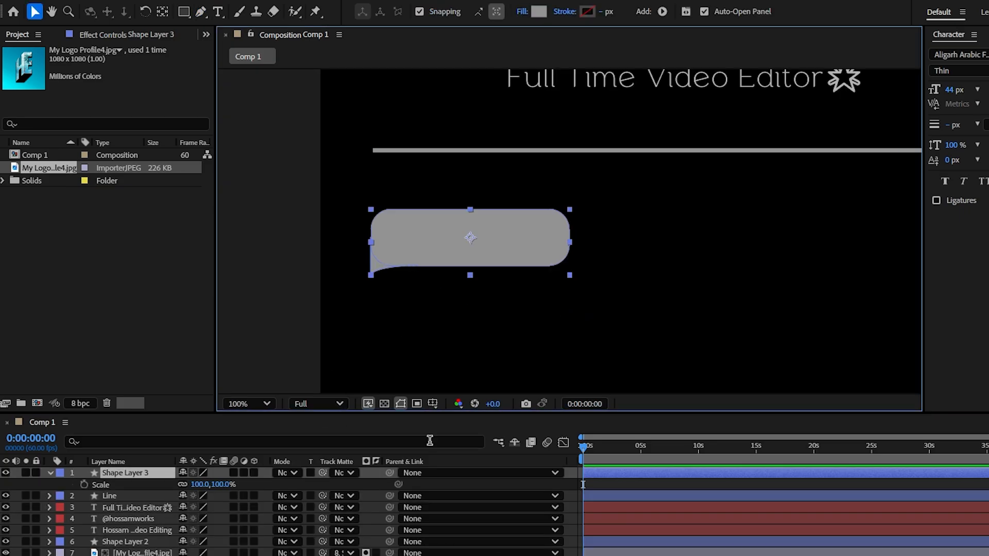
pyautogui.click(121, 475)
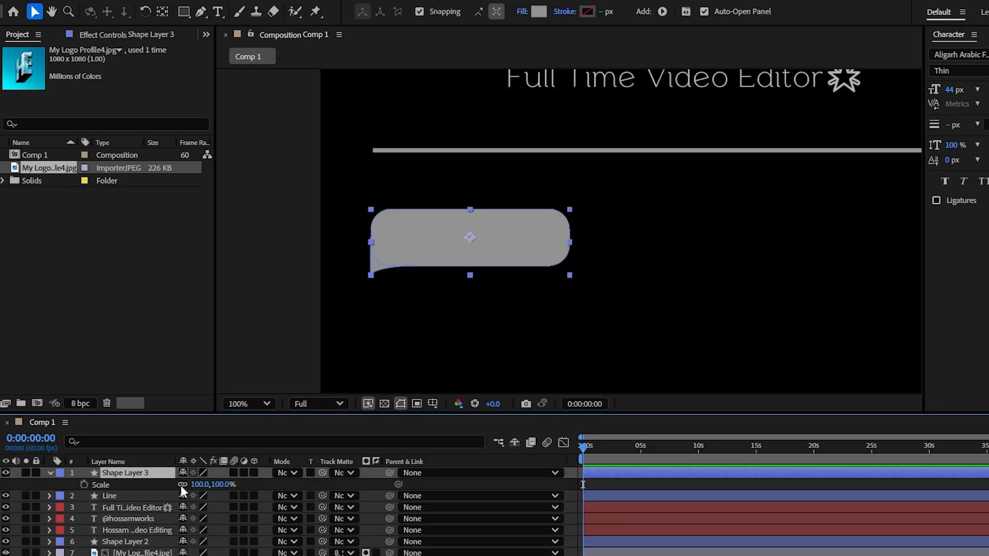
pyautogui.moveTo(208, 493)
pyautogui.mouseDown()
pyautogui.moveTo(235, 490)
pyautogui.moveTo(206, 485)
pyautogui.mouseUp()
# Duplicate the speech bubble, place the copy lower beneath the divider's right end, and flip it horizontally.
pyautogui.scroll(-2, 522, 243)
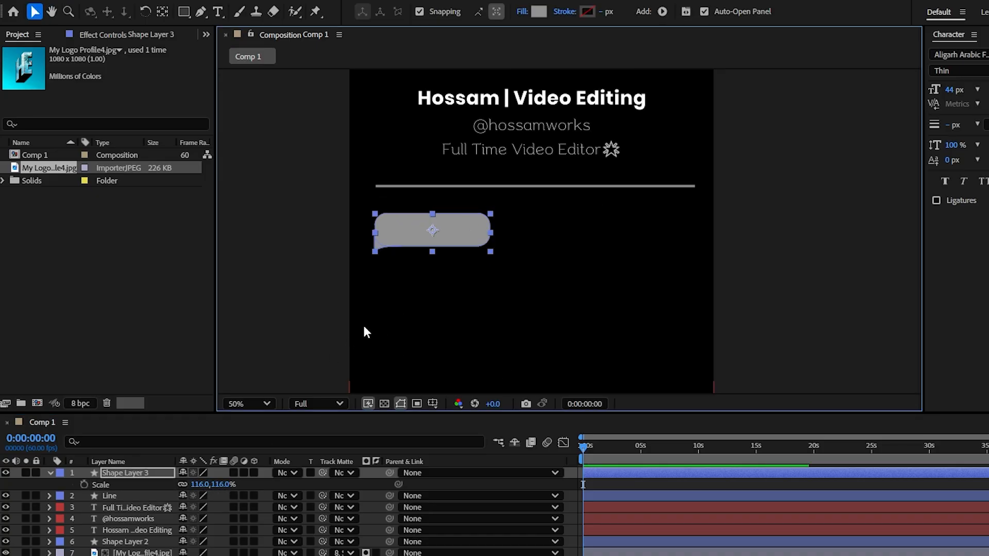
pyautogui.hotkey('ctrl', 'd')
pyautogui.moveTo(432, 239); pyautogui.dragTo(634, 293)
pyautogui.click(151, 474)
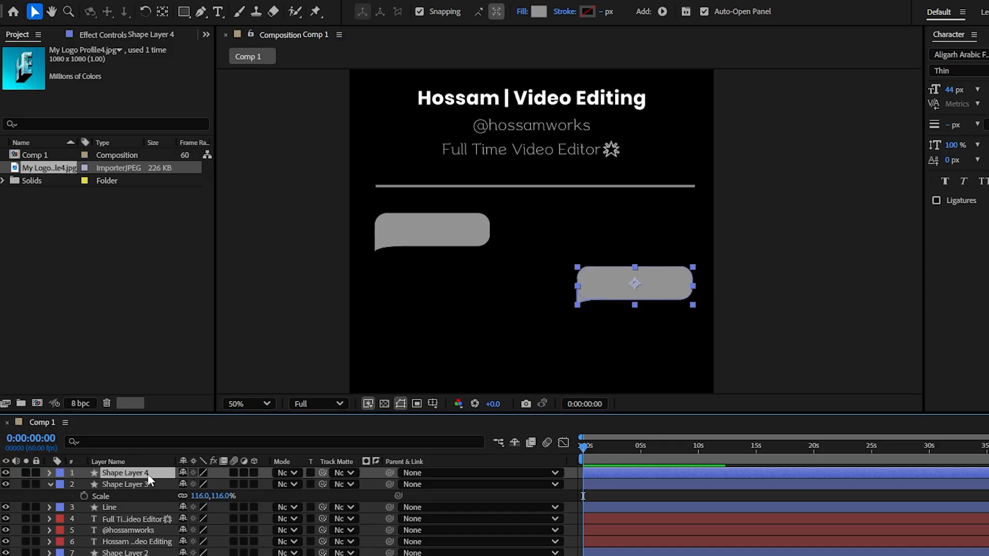
pyautogui.rightClick(147, 474)
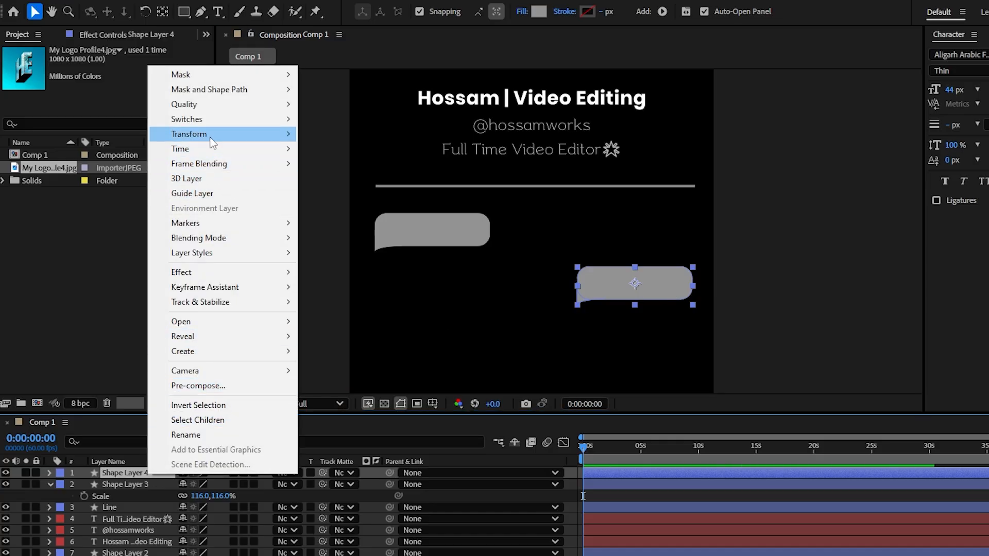
pyautogui.moveTo(211, 138)
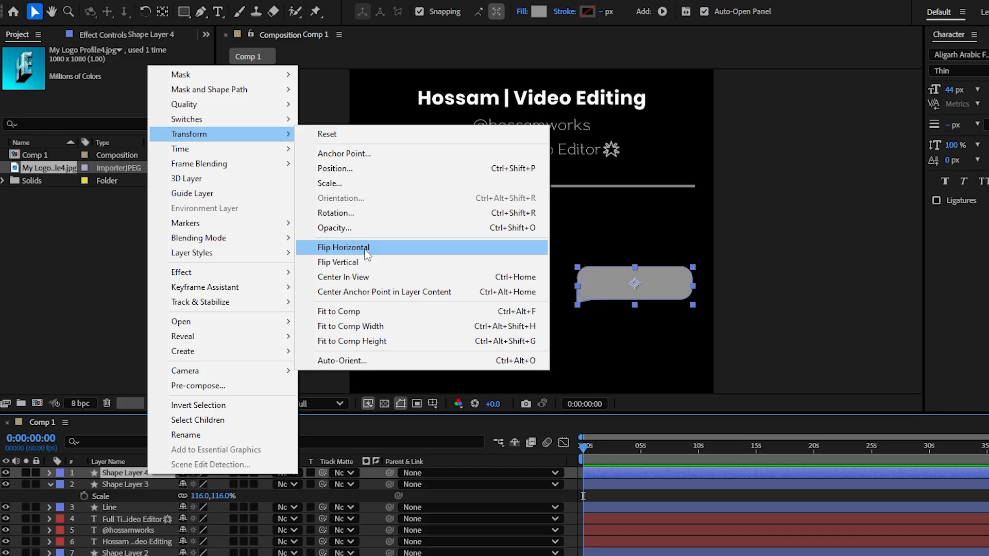
pyautogui.click(338, 250)
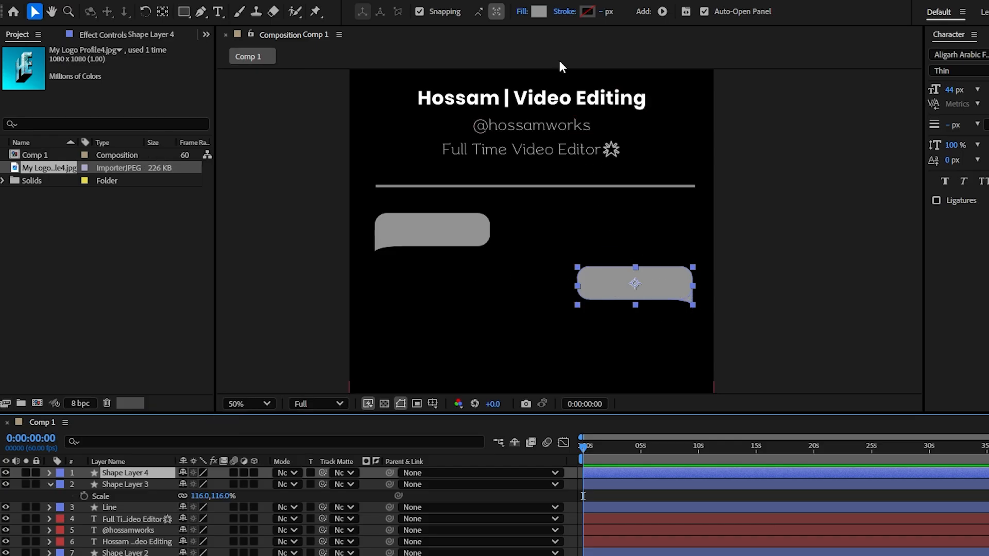
# Change the fill of the flipped speech bubble to bright blue.
pyautogui.click(538, 12)
pyautogui.click(680, 330)
pyautogui.moveTo(681, 331); pyautogui.dragTo(680, 321)
pyautogui.moveTo(656, 304); pyautogui.dragTo(695, 251)
pyautogui.click(778, 249)
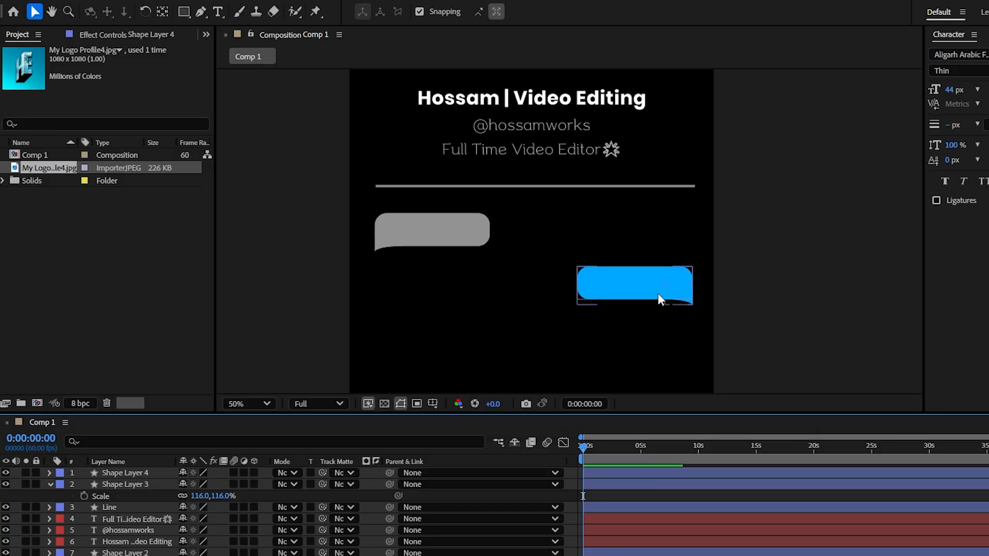
pyautogui.click(840, 308)
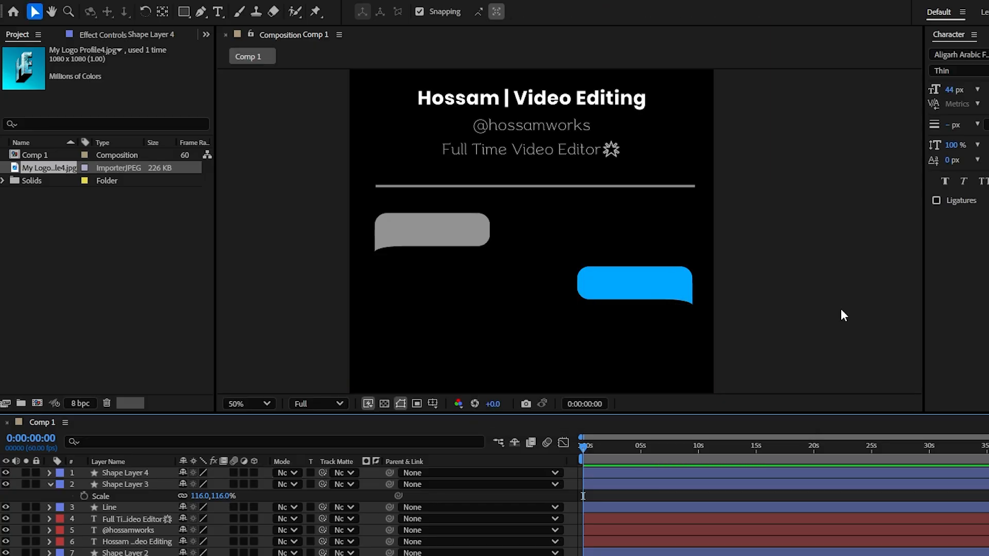
# Duplicate the bio text, bring the copy to the top of the layer stack and place it over the grey bubble.
pyautogui.click(508, 150)
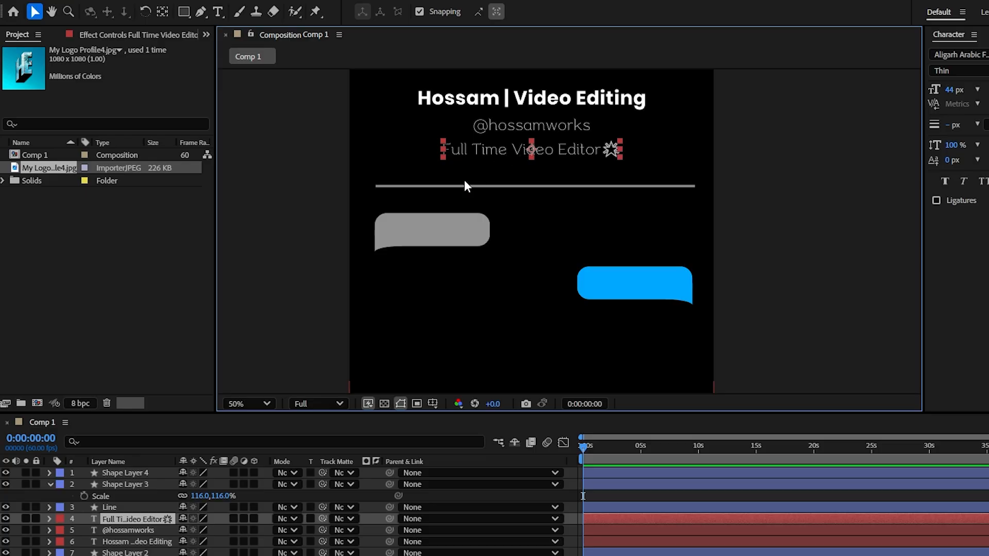
pyautogui.hotkey('ctrl', 'd')
pyautogui.moveTo(124, 525); pyautogui.dragTo(126, 469)
pyautogui.moveTo(493, 150); pyautogui.dragTo(432, 232)
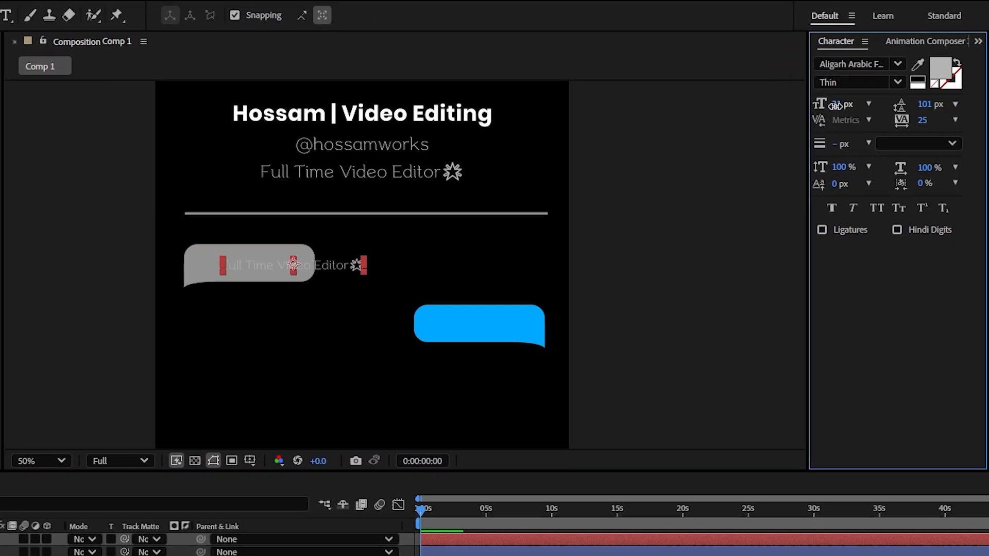
# Colour the copied text white and replace it with two lines: "Hey, I need your skills in Video Editing" and "Can you help? :(".
pyautogui.click(943, 68)
pyautogui.click(364, 349)
pyautogui.moveTo(364, 349); pyautogui.dragTo(318, 282)
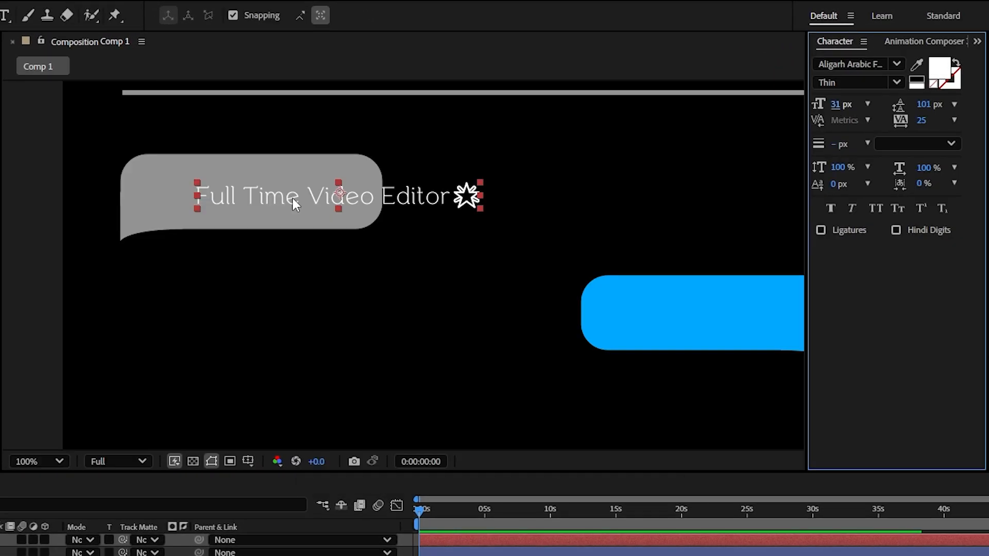
pyautogui.doubleClick(292, 198)
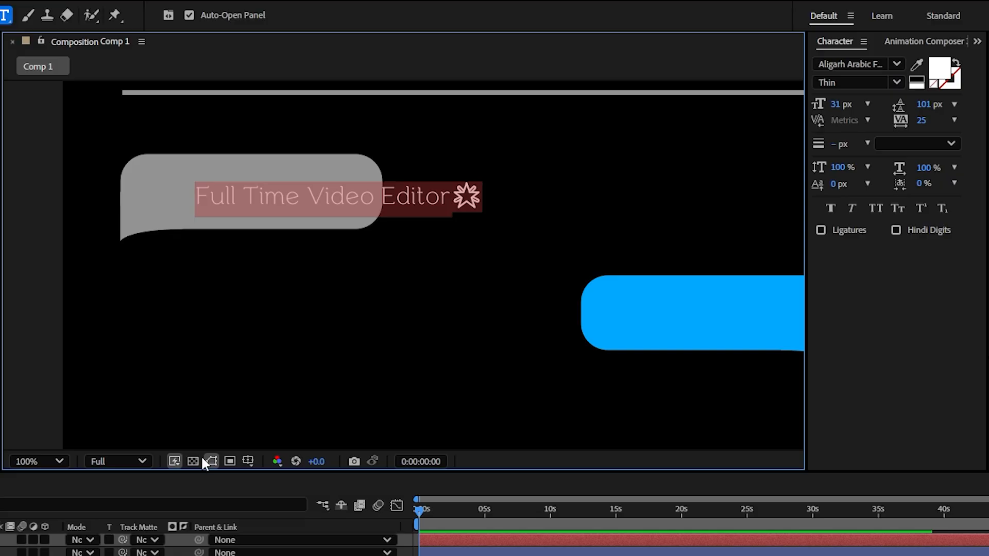
pyautogui.write('Hey, I need your skills in Video Editing Can you help? :(')
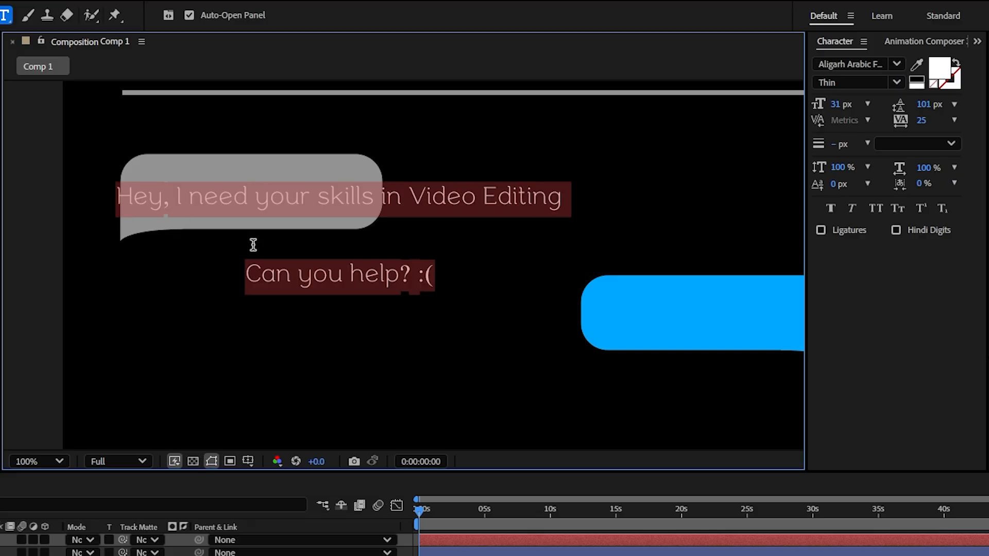
# Reduce the message text to 21 px with 37 px line spacing.
pyautogui.moveTo(923, 105); pyautogui.dragTo(895, 115)
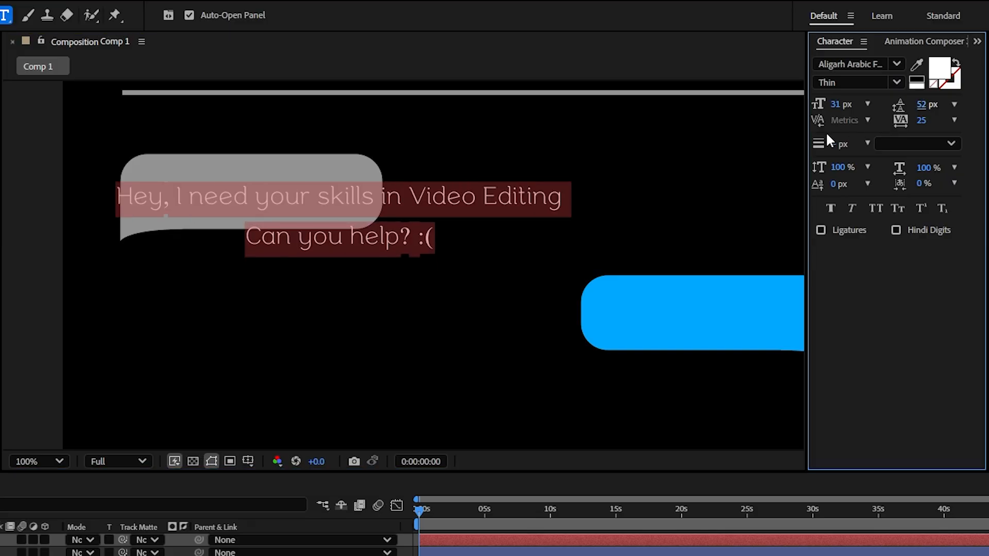
pyautogui.moveTo(831, 106); pyautogui.dragTo(824, 107)
pyautogui.moveTo(921, 105); pyautogui.dragTo(913, 106)
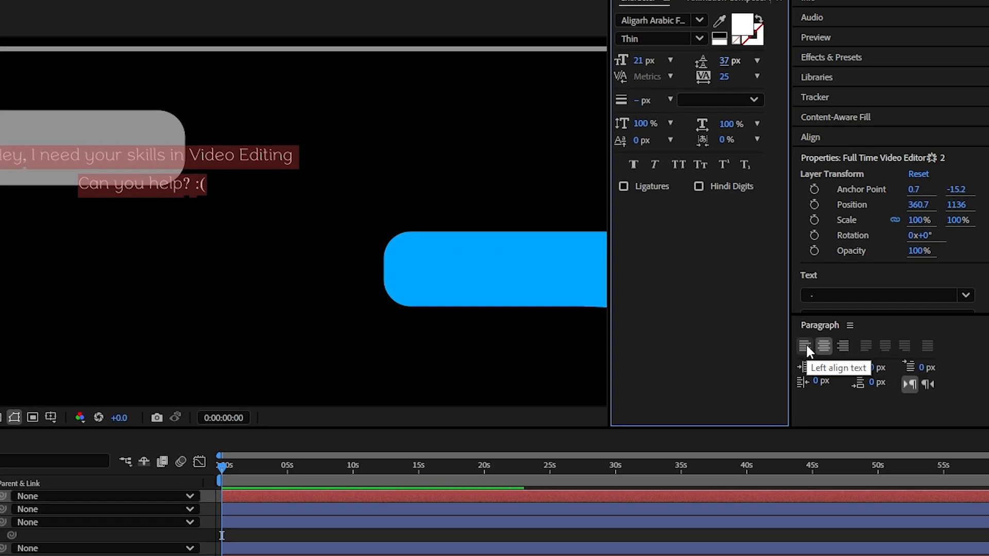
# Left-align the message text and position it inside the grey speech bubble.
pyautogui.click(805, 345)
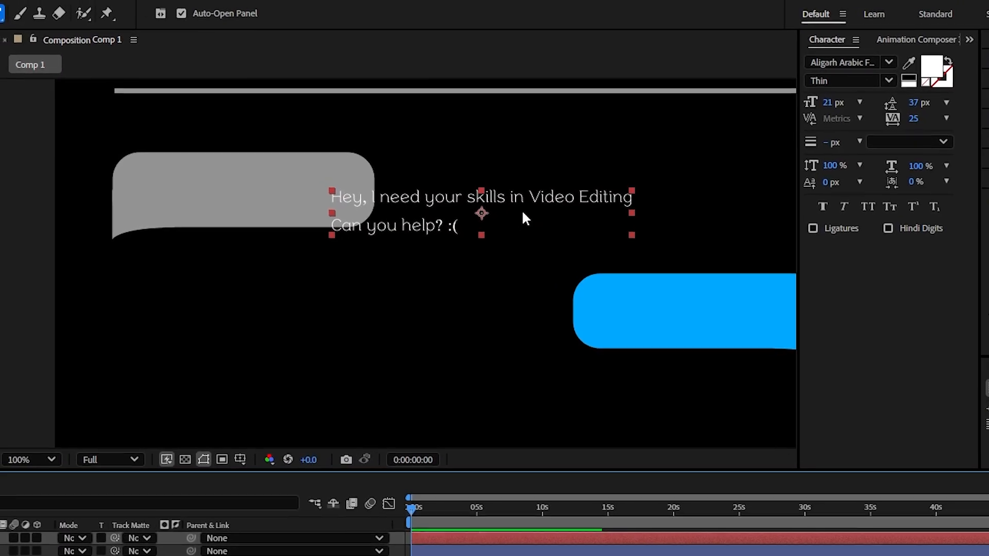
pyautogui.press('v')
pyautogui.moveTo(464, 210); pyautogui.dragTo(362, 198)
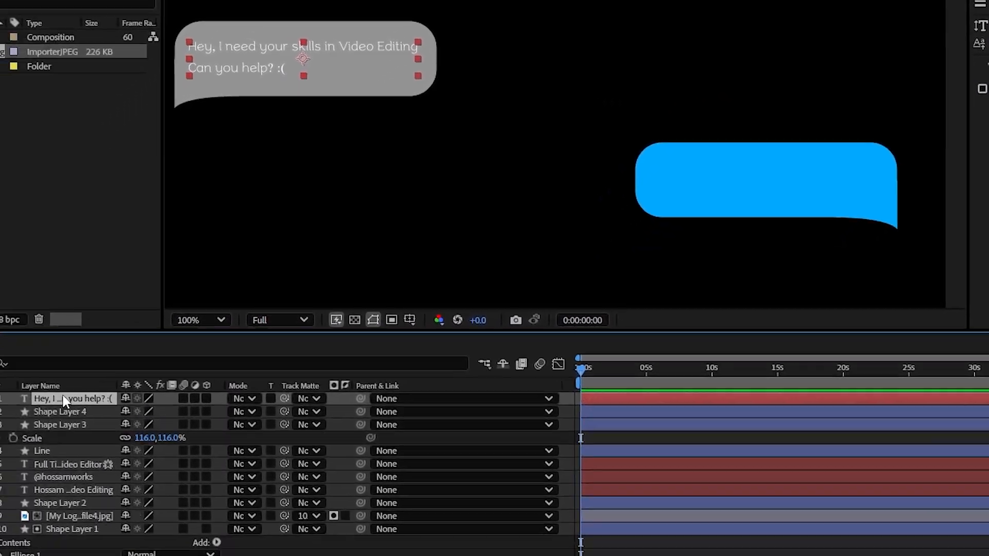
# Move the message text beneath Shape Layer 4, duplicate it, bring the copy to the top of the layer stack and place it over the blue bubble.
pyautogui.moveTo(66, 401); pyautogui.dragTo(82, 416)
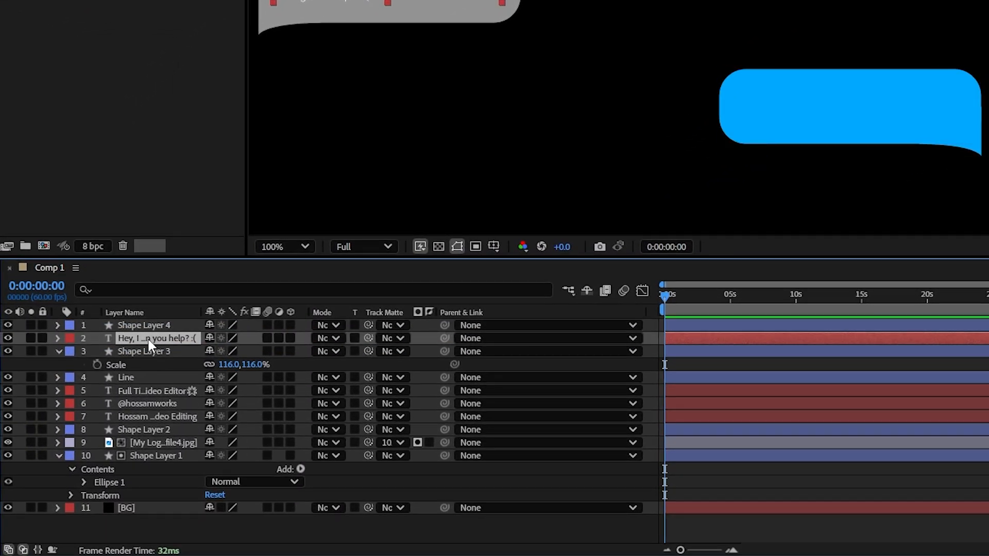
pyautogui.hotkey('ctrl', 'd')
pyautogui.moveTo(165, 338); pyautogui.dragTo(166, 321)
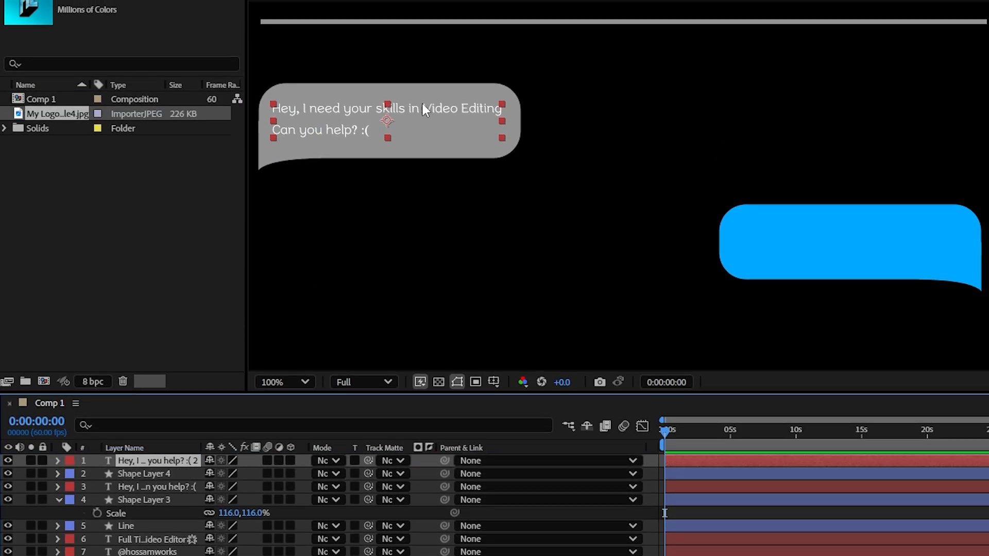
pyautogui.moveTo(424, 106); pyautogui.dragTo(881, 242)
# Replace the copied message text in the blue bubble with "Yeah, Let's go!".
pyautogui.doubleClick(877, 227)
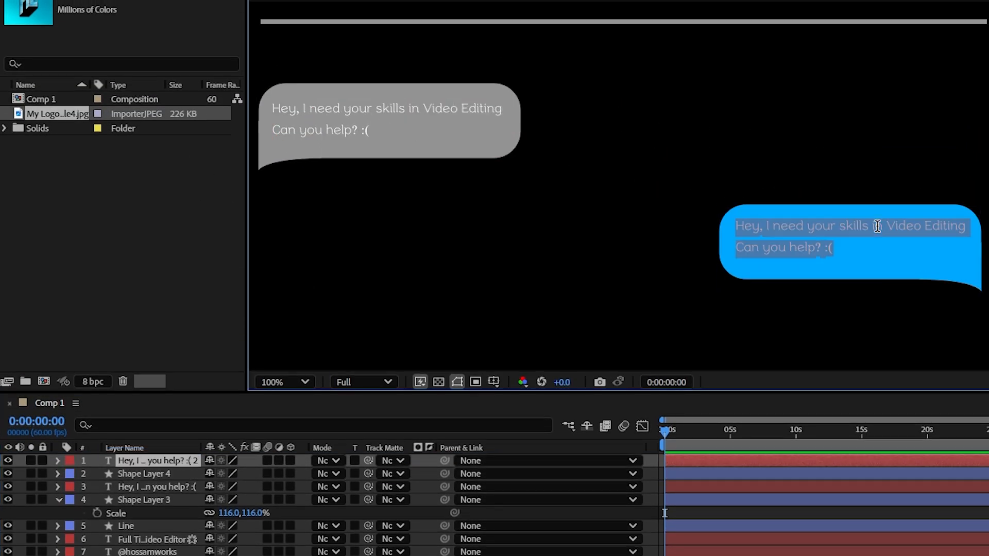
pyautogui.tripleClick(877, 227)
pyautogui.hotkey('ctrl', 'a')
pyautogui.write("Yeah, Let's go!")
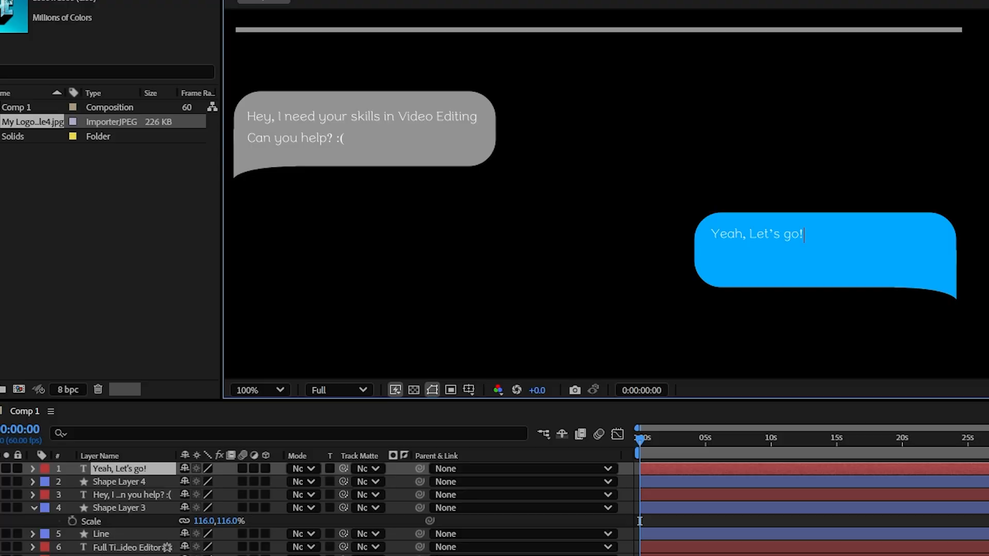
# Enlarge the reply text to 38 px and centre it inside the blue bubble.
pyautogui.hotkey('ctrl', 'a')
pyautogui.moveTo(845, 103); pyautogui.dragTo(866, 102)
pyautogui.press('v')
pyautogui.moveTo(625, 301); pyautogui.dragTo(626, 324)
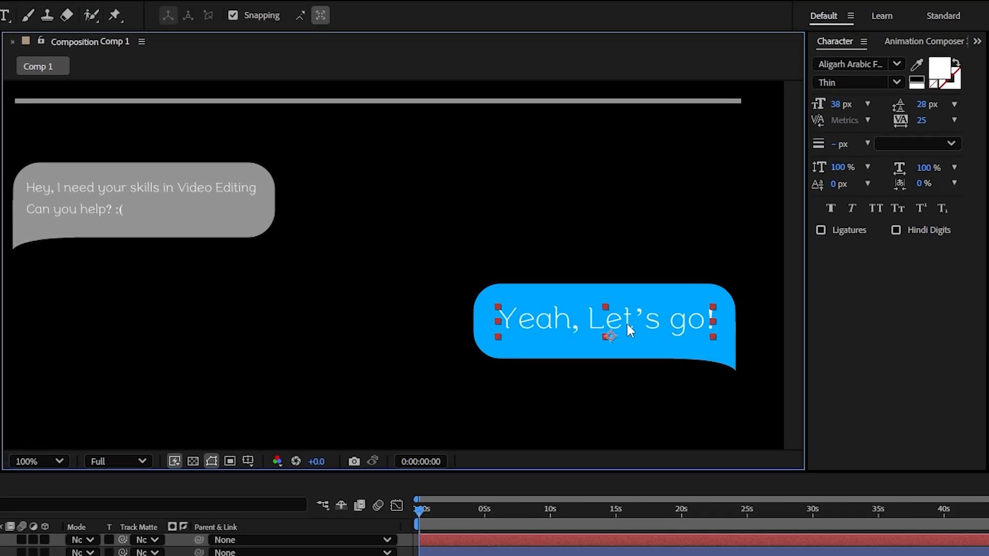
pyautogui.press('F2')
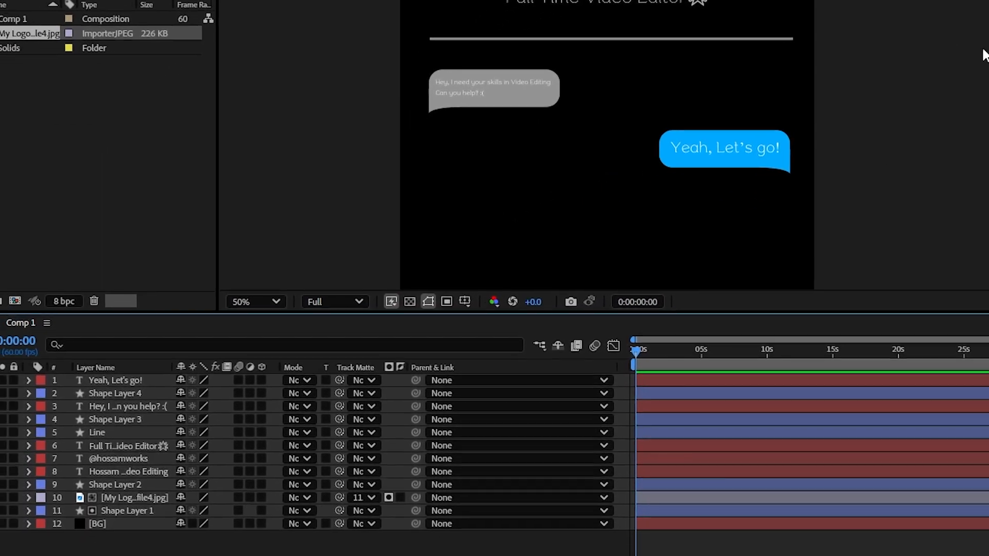
# Create a null object named "movement 1" and place it directly above the grey bubble's text layer in the stack.
pyautogui.rightClick(487, 533)
pyautogui.moveTo(553, 350)
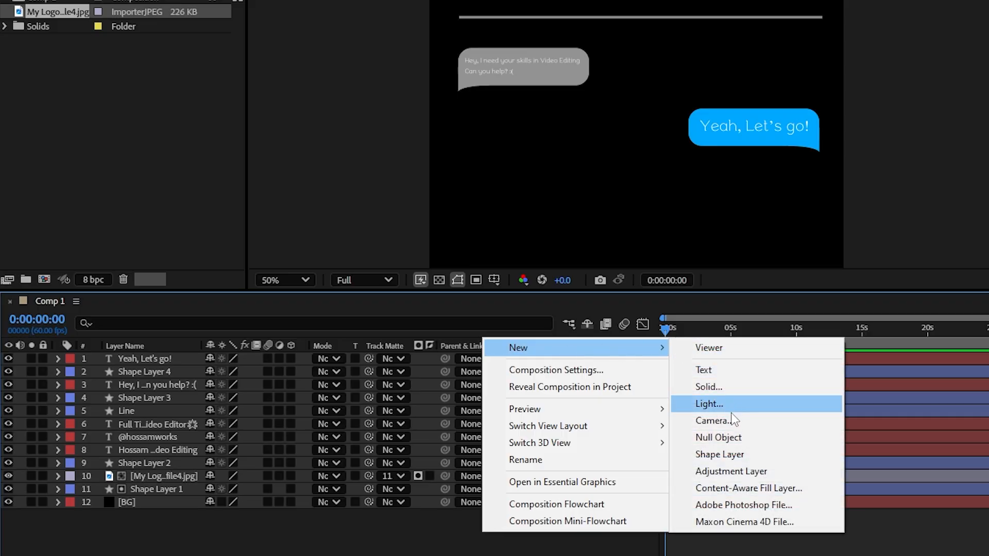
pyautogui.click(721, 435)
pyautogui.press('Return')
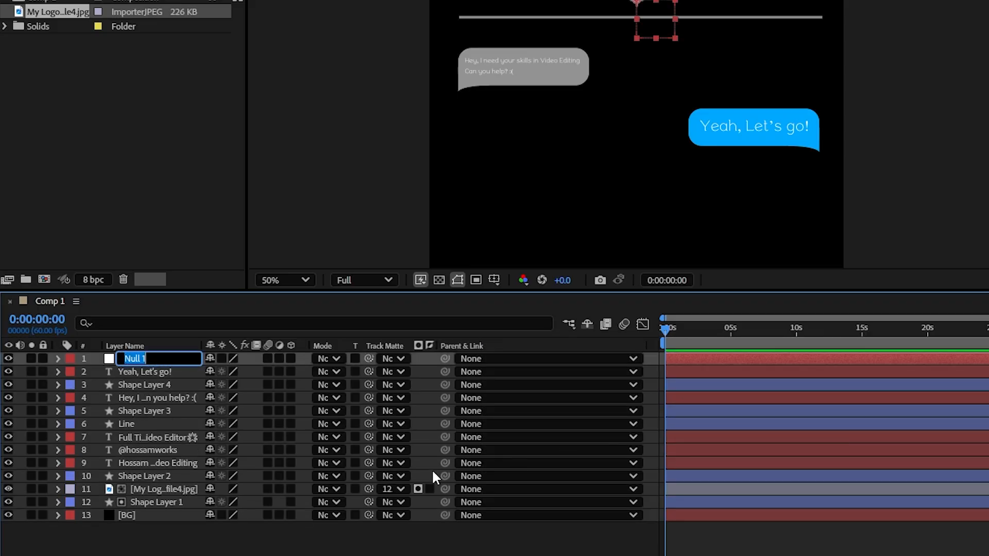
pyautogui.write('movement 1')
pyautogui.press('Return')
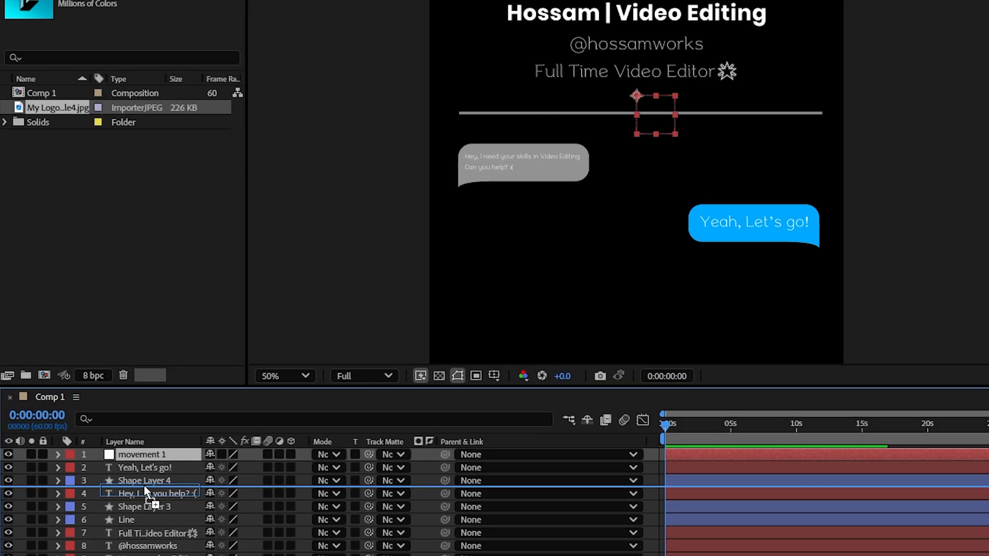
pyautogui.moveTo(144, 489); pyautogui.dragTo(143, 490)
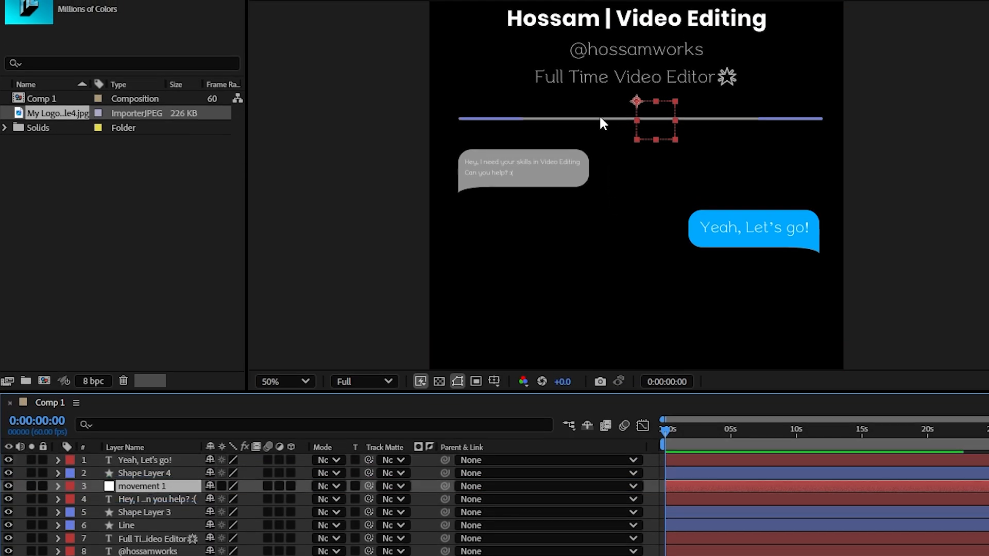
# Try to parent the grey bubble's text and Shape Layer 3 to the movement 1 null.
pyautogui.click(170, 500)
pyautogui.keyDown('ctrl'); pyautogui.click(168, 511); pyautogui.keyUp('ctrl')
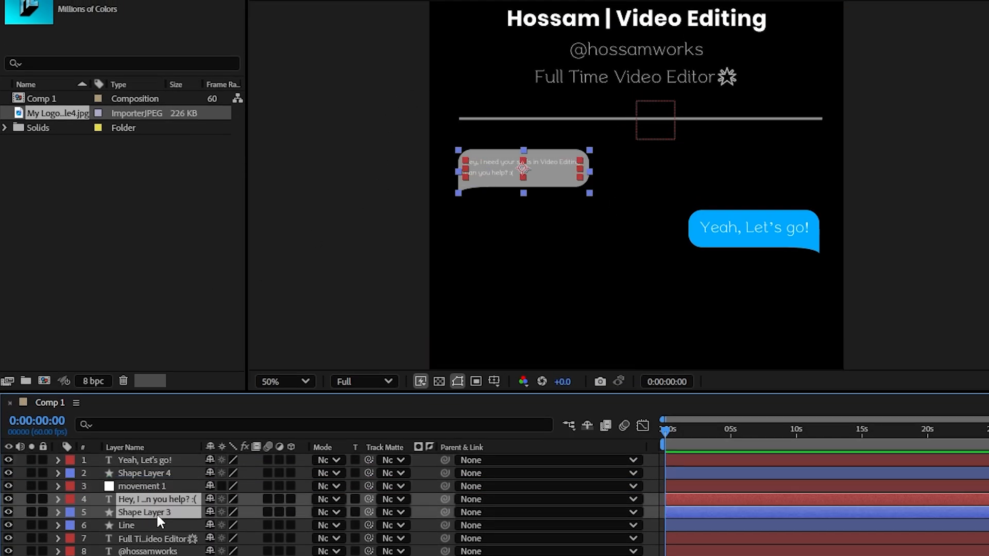
pyautogui.moveTo(442, 499); pyautogui.dragTo(148, 486)
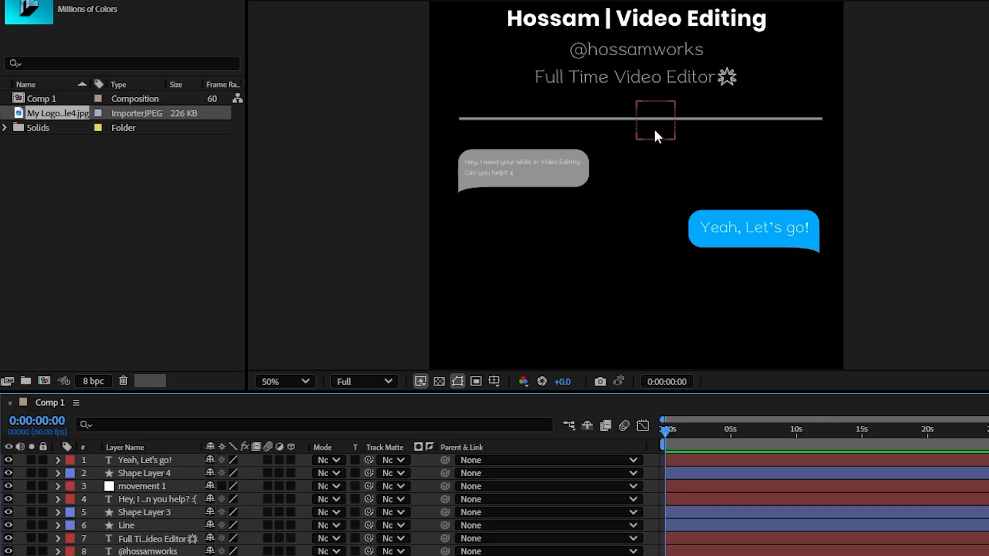
# Position the movement 1 null on the grey bubble with its anchor point (0, 99) at the tip of the tail.
pyautogui.moveTo(655, 136); pyautogui.dragTo(512, 181)
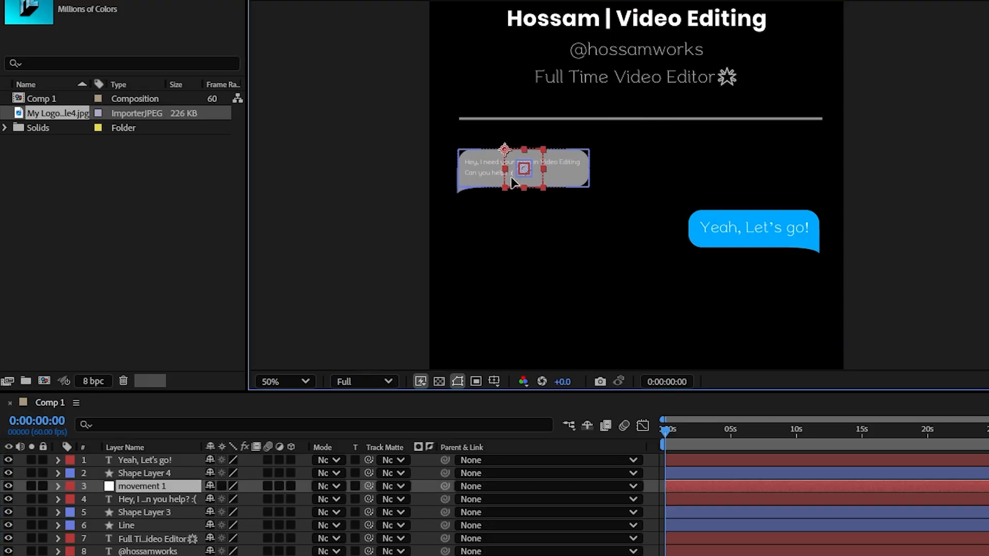
pyautogui.scroll(2, 557, 158)
pyautogui.click(58, 486)
pyautogui.click(72, 500)
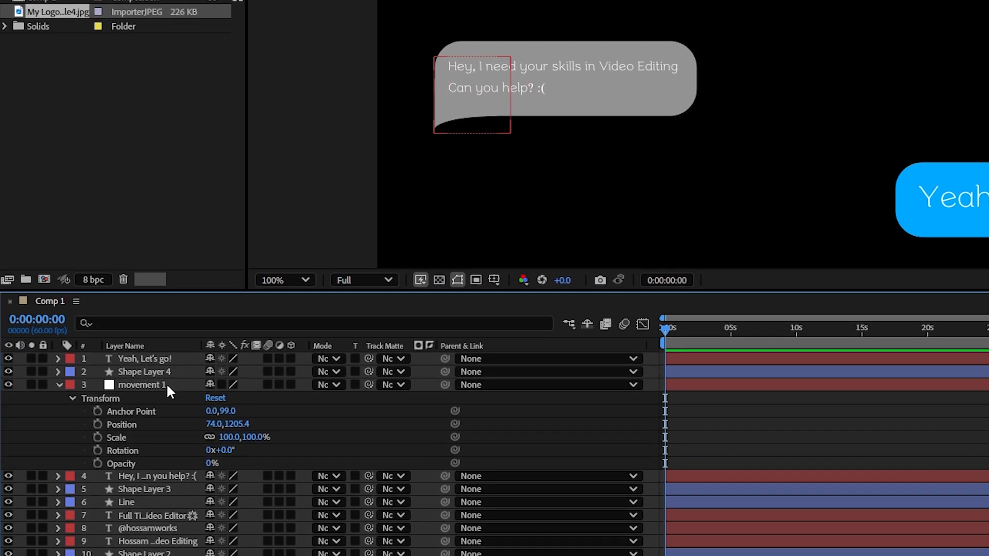
# Parent the grey bubble's message text and Shape Layer 3 to the movement 1 null.
pyautogui.click(154, 501)
pyautogui.keyDown('shift'); pyautogui.click(160, 470); pyautogui.keyUp('shift')
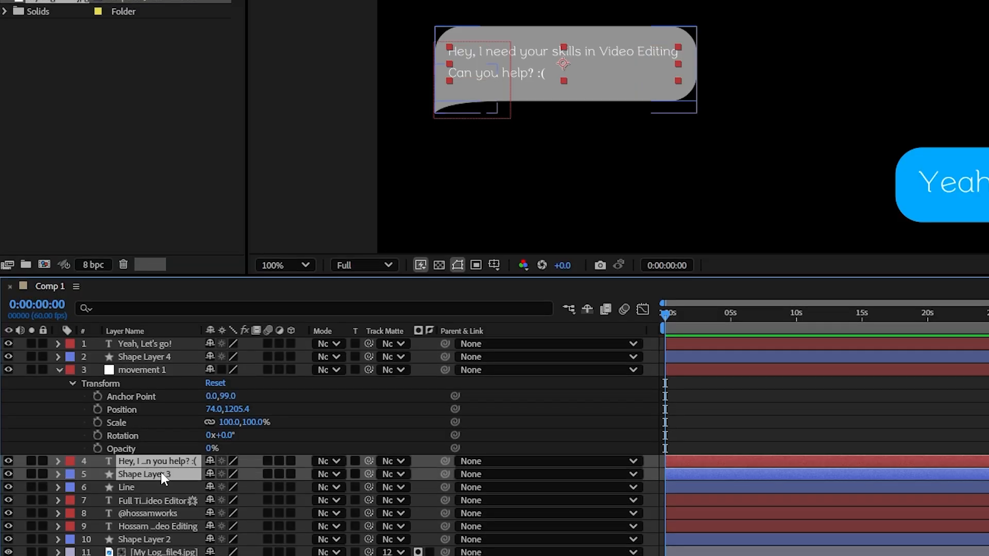
pyautogui.moveTo(445, 460); pyautogui.dragTo(161, 368)
# Keyframe the movement 1 null's scale from 0% at the start to 100% at about 1 second.
pyautogui.click(159, 369)
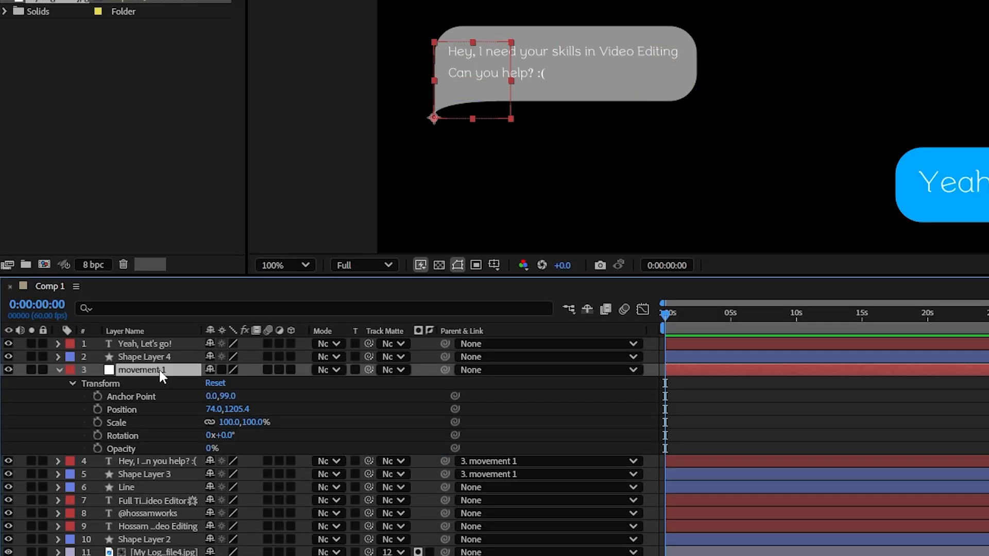
pyautogui.press('s')
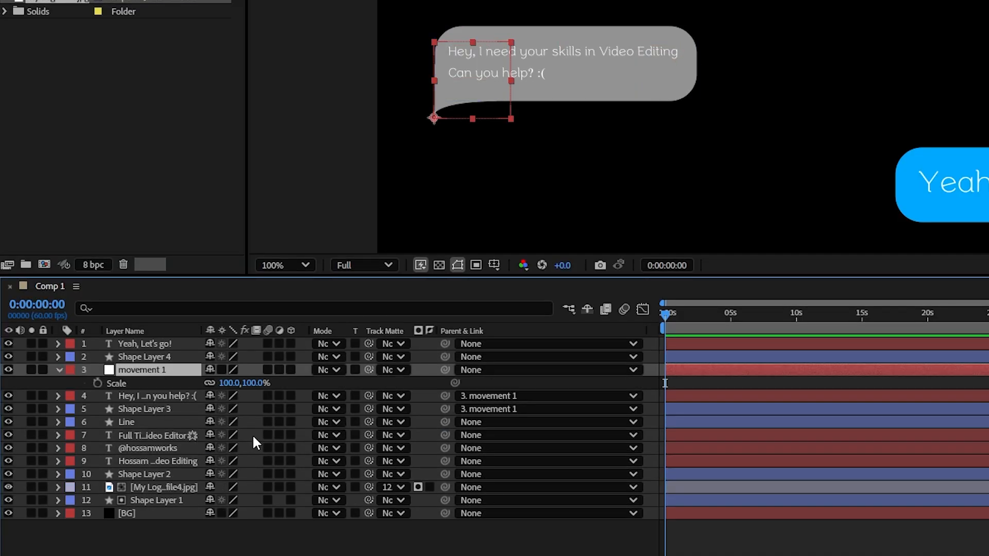
pyautogui.click(97, 384)
pyautogui.press('=')
pyautogui.press('=')
pyautogui.moveTo(665, 382); pyautogui.dragTo(716, 381)
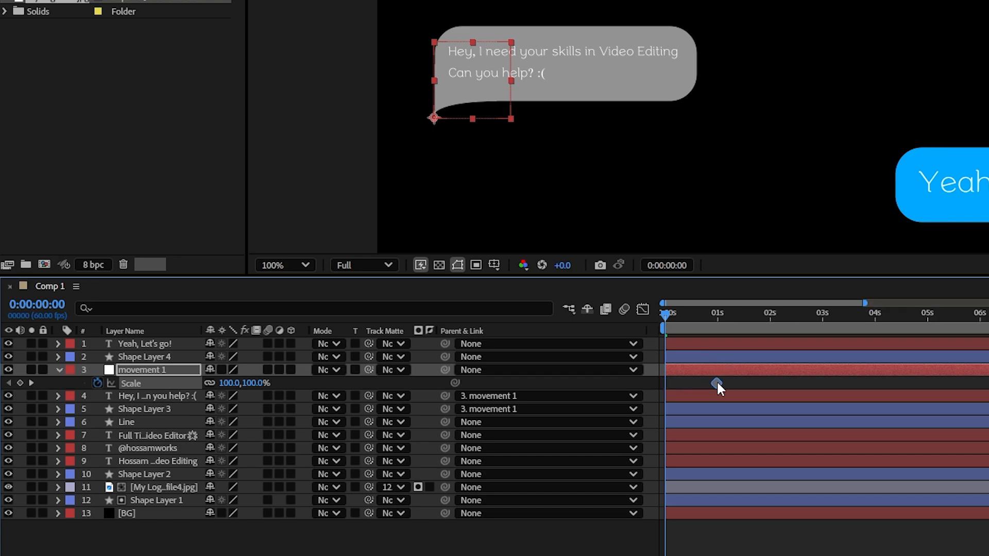
pyautogui.write('0')
pyautogui.press('Return')
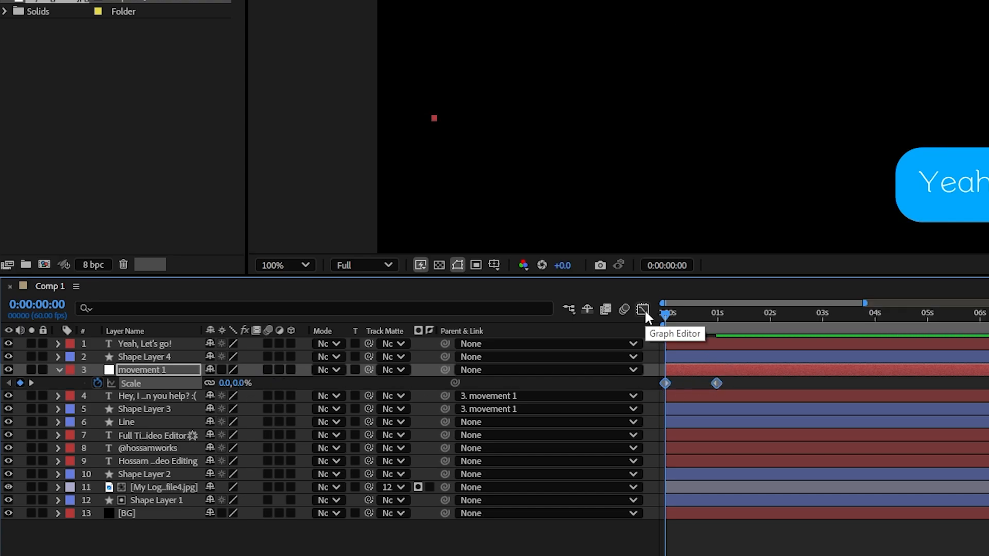
# Easy-ease the movement 1 scale keyframes, adjust their speed curve, shorten the animation to about 0.7 seconds and preview it.
pyautogui.press('F9')
pyautogui.click(643, 309)
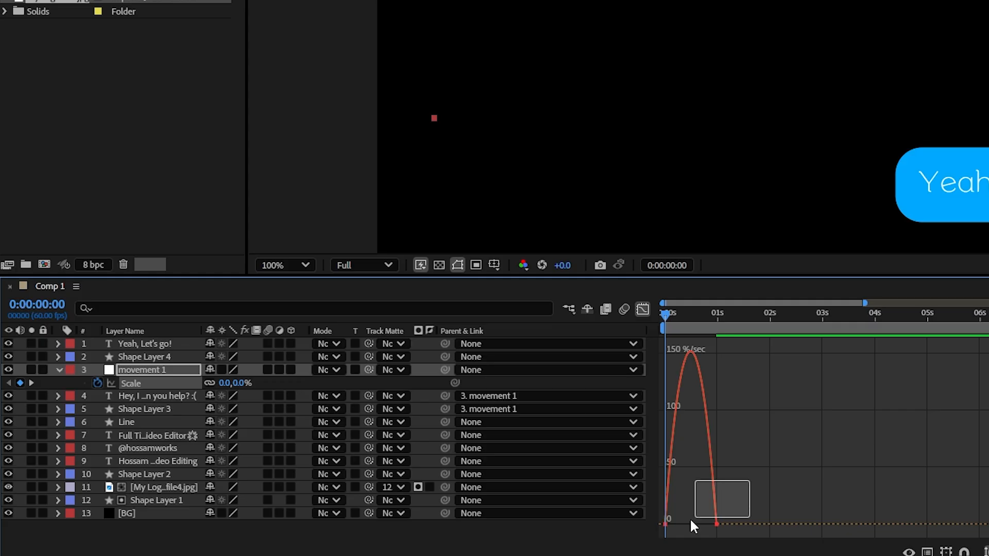
pyautogui.moveTo(690, 520); pyautogui.dragTo(673, 526)
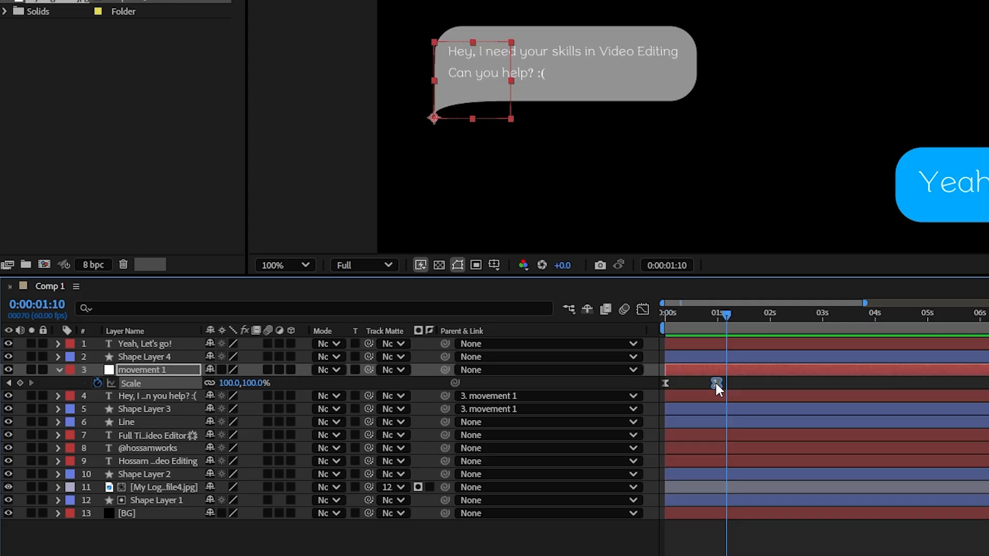
pyautogui.moveTo(713, 384); pyautogui.dragTo(700, 380)
pyautogui.press('Home')
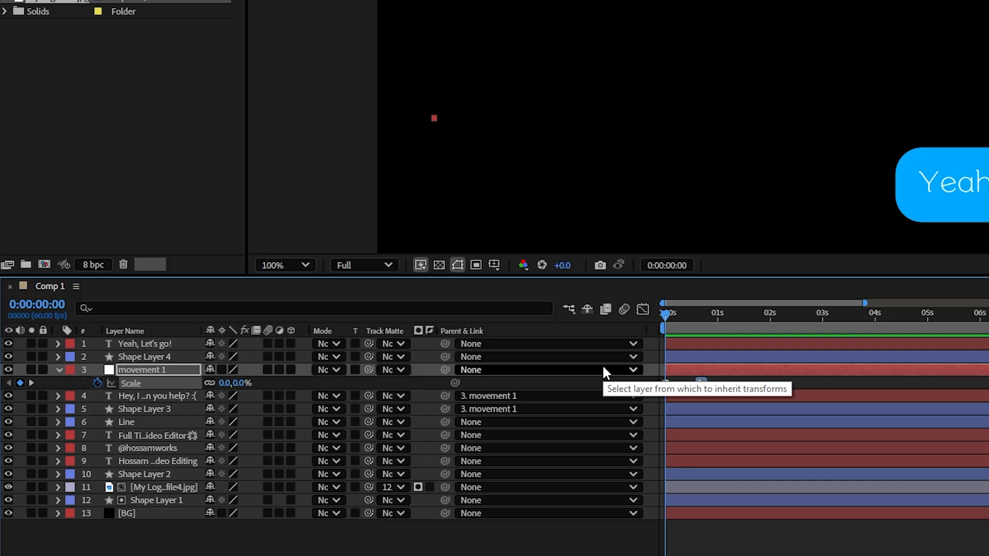
pyautogui.press('space')
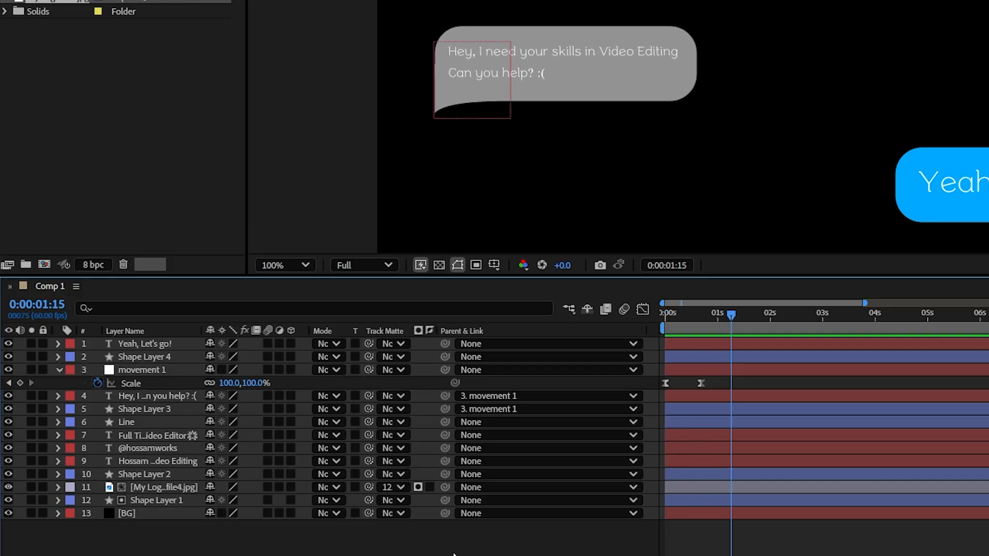
# Create a second null object and name it "movement 2".
pyautogui.rightClick(510, 341)
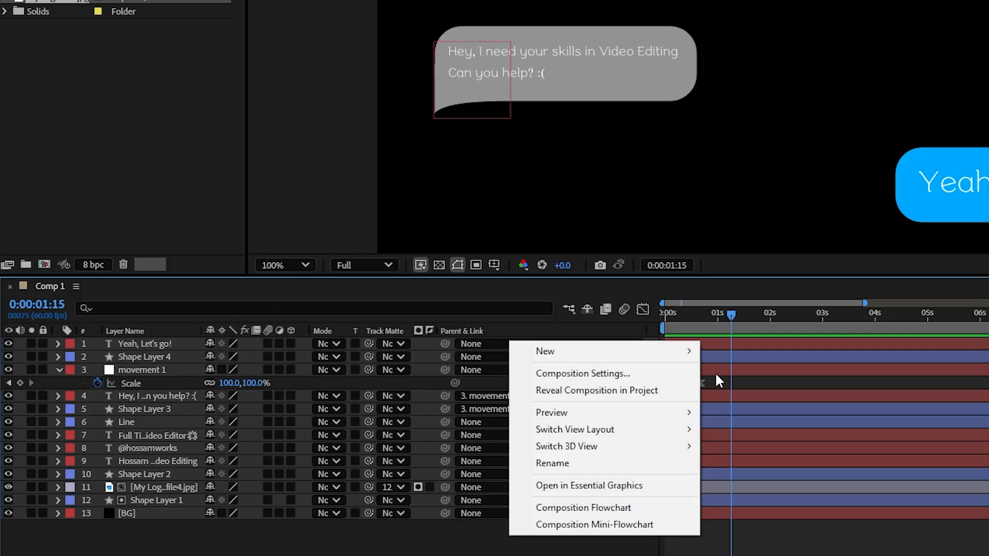
pyautogui.moveTo(670, 352)
pyautogui.click(788, 441)
pyautogui.press('Return')
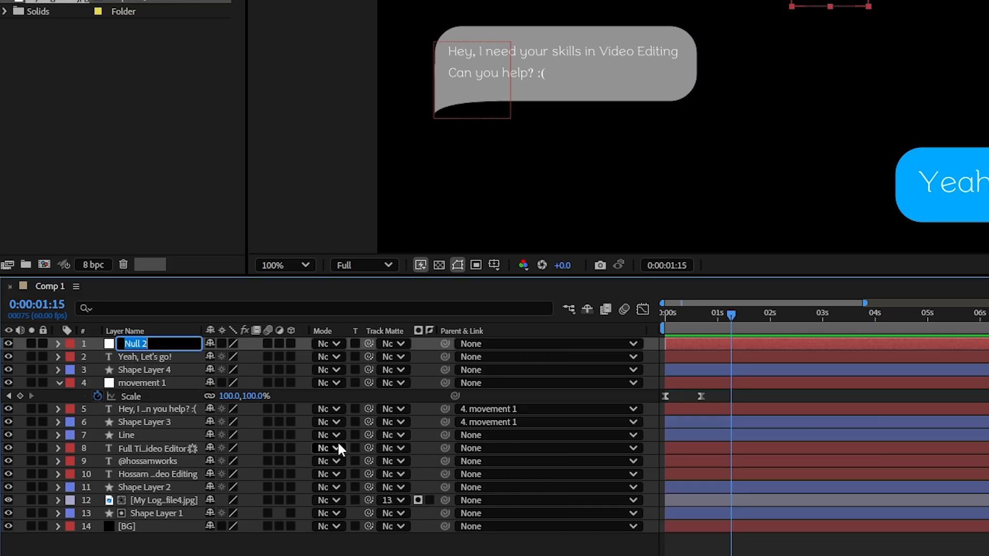
pyautogui.write('movement 2')
pyautogui.press('Return')
# Position the movement 2 null on the blue bubble and set its anchor point (98, 99) at the tip of the tail.
pyautogui.moveTo(870, 101); pyautogui.dragTo(568, 64)
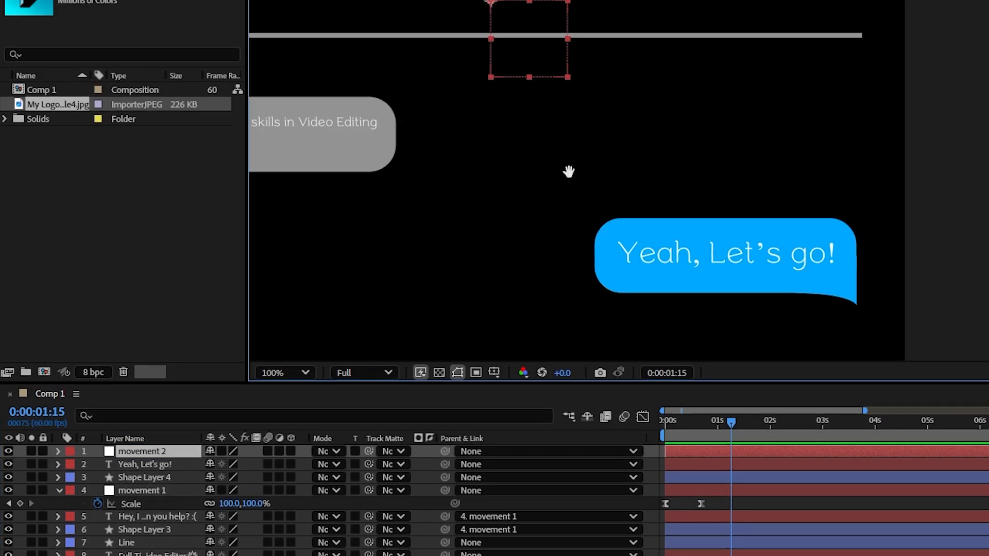
pyautogui.moveTo(569, 171); pyautogui.dragTo(564, 178)
pyautogui.moveTo(544, 81); pyautogui.dragTo(834, 305)
pyautogui.click(58, 451)
pyautogui.click(71, 473)
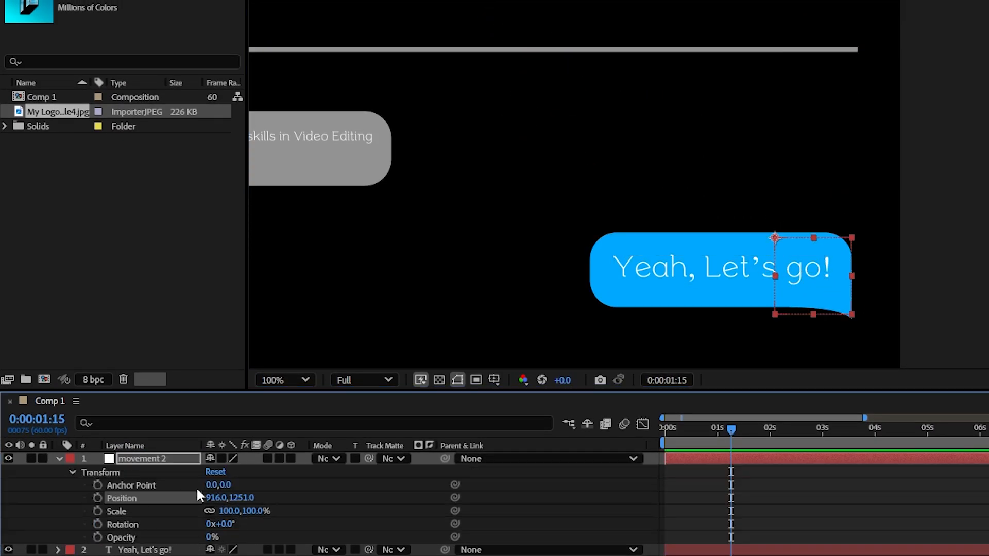
pyautogui.moveTo(775, 238); pyautogui.dragTo(851, 313)
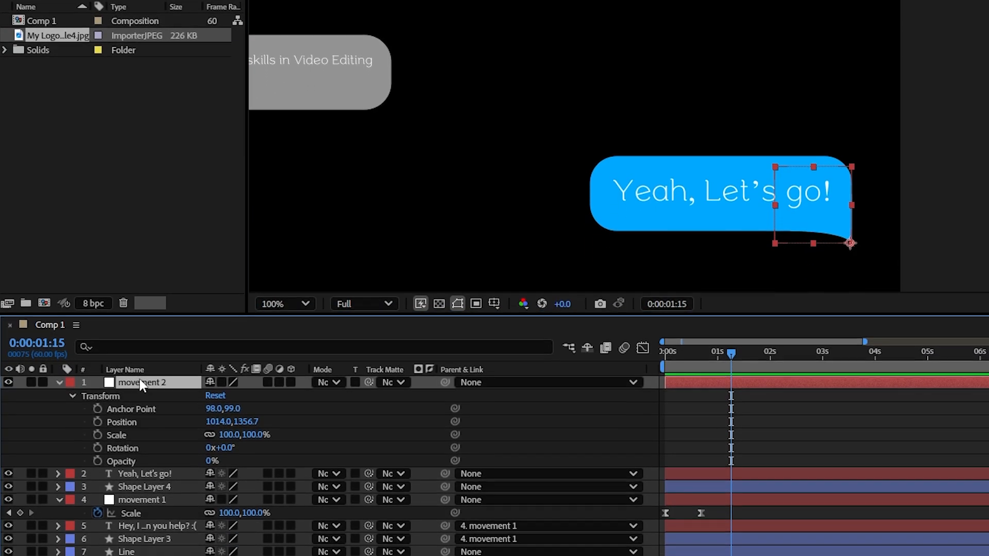
# Parent the "Yeah, Let's go!" text and Shape Layer 4 to the movement 2 null.
pyautogui.click(153, 473)
pyautogui.keyDown('shift'); pyautogui.click(154, 486); pyautogui.keyUp('shift')
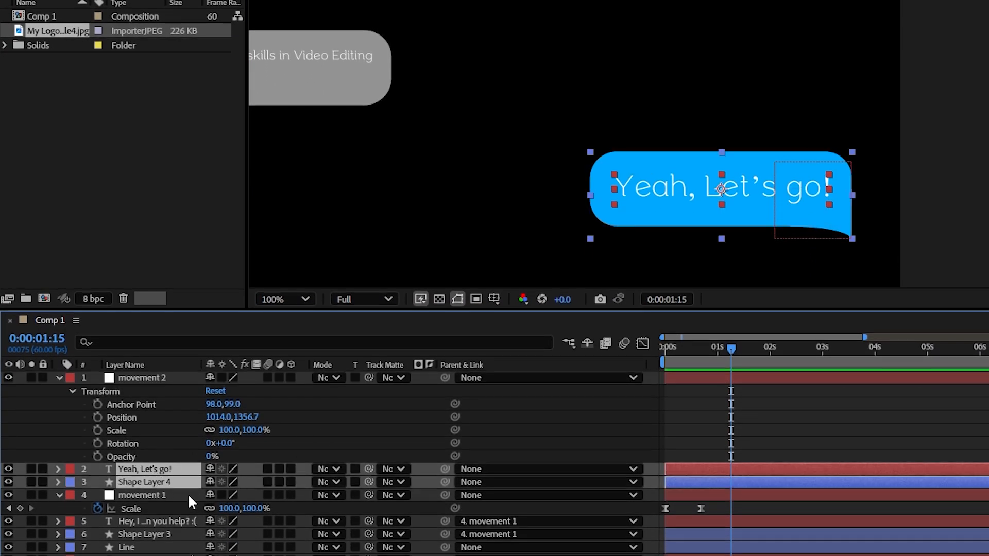
pyautogui.moveTo(445, 482); pyautogui.dragTo(132, 376)
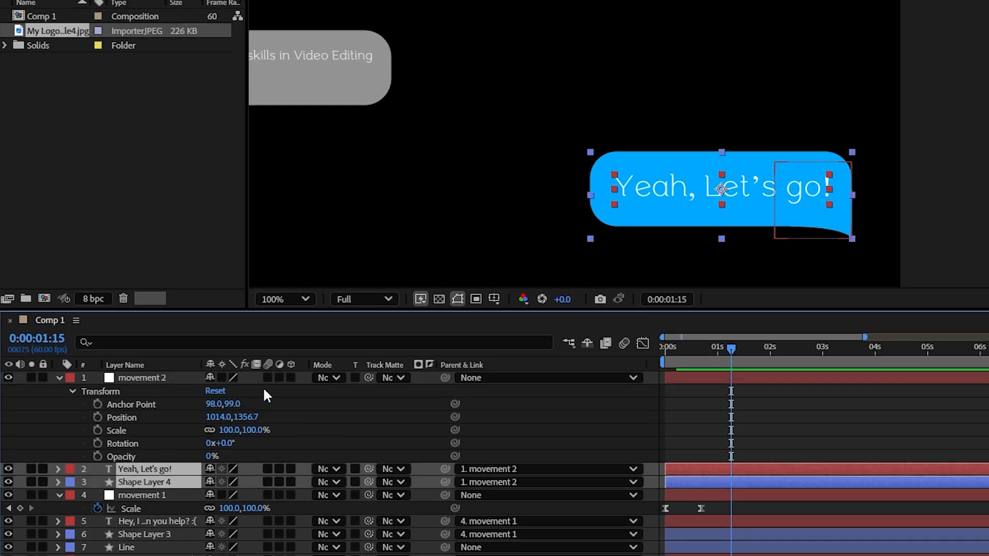
pyautogui.click(371, 391)
# Keyframe the movement 2 null's scale from 0% at 0:00:01:10 to 100% at about 1.9 seconds.
pyautogui.click(155, 377)
pyautogui.press('s')
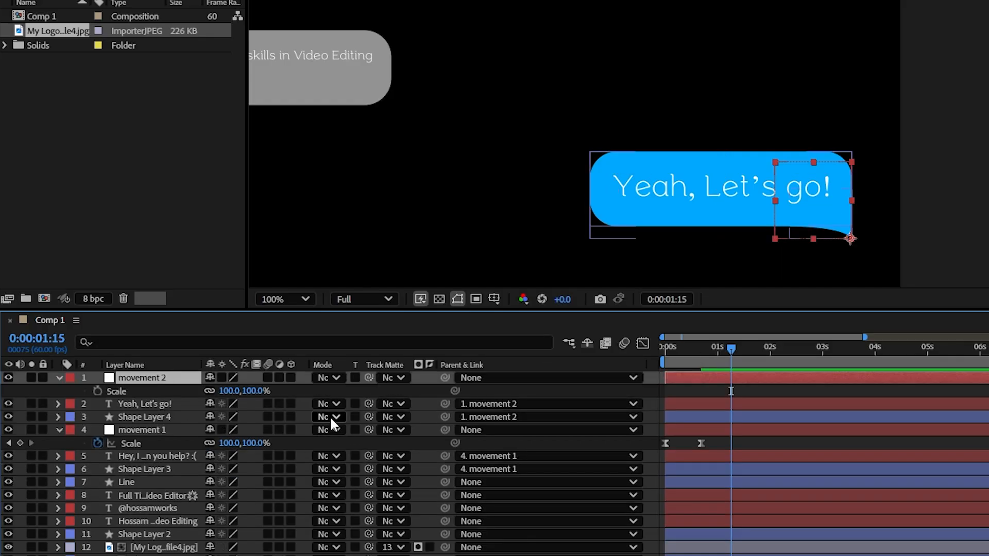
pyautogui.click(98, 391)
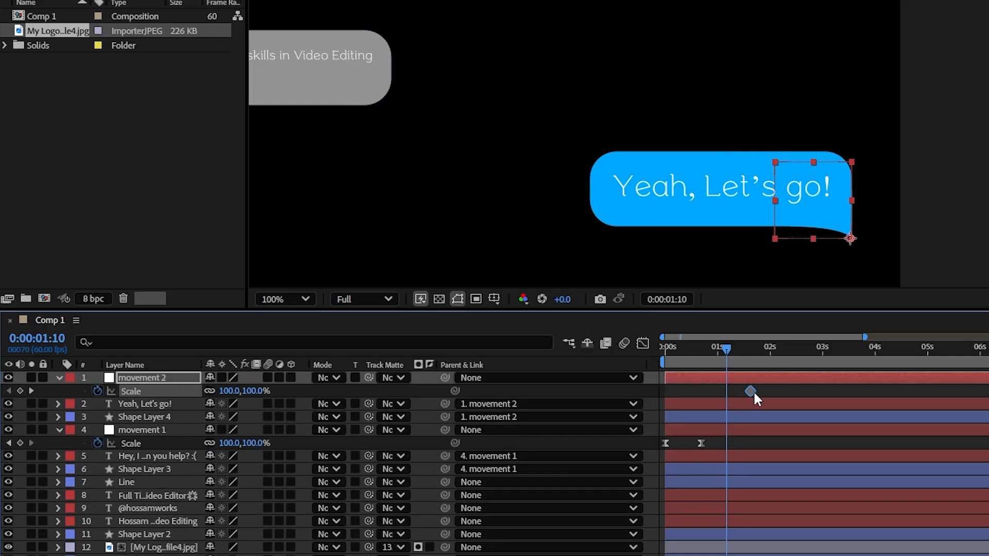
pyautogui.moveTo(753, 393); pyautogui.dragTo(765, 394)
pyautogui.click(252, 391)
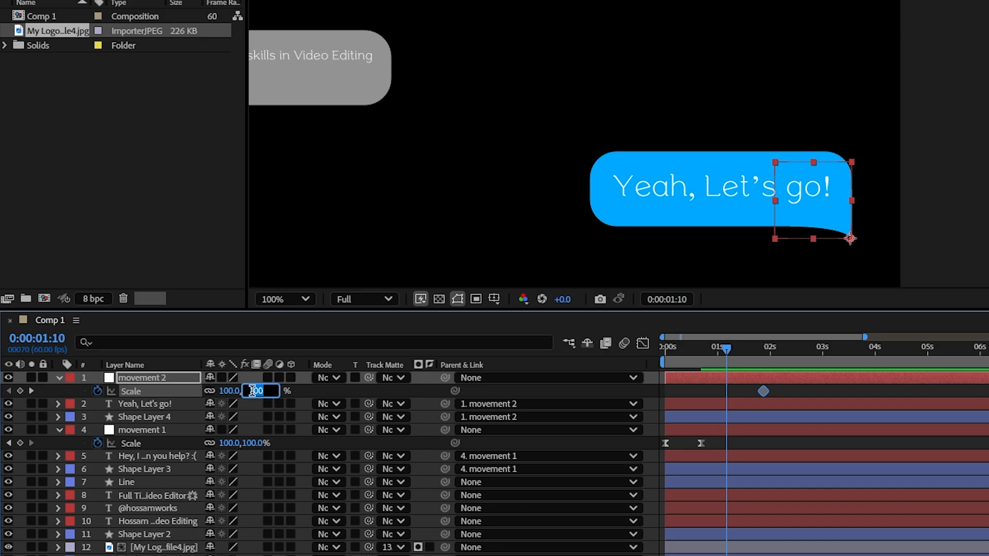
pyautogui.write('0')
pyautogui.press('Return')
# Ease the movement 2 scale keyframes with the speed graph and preview both bubble animations.
pyautogui.click(643, 343)
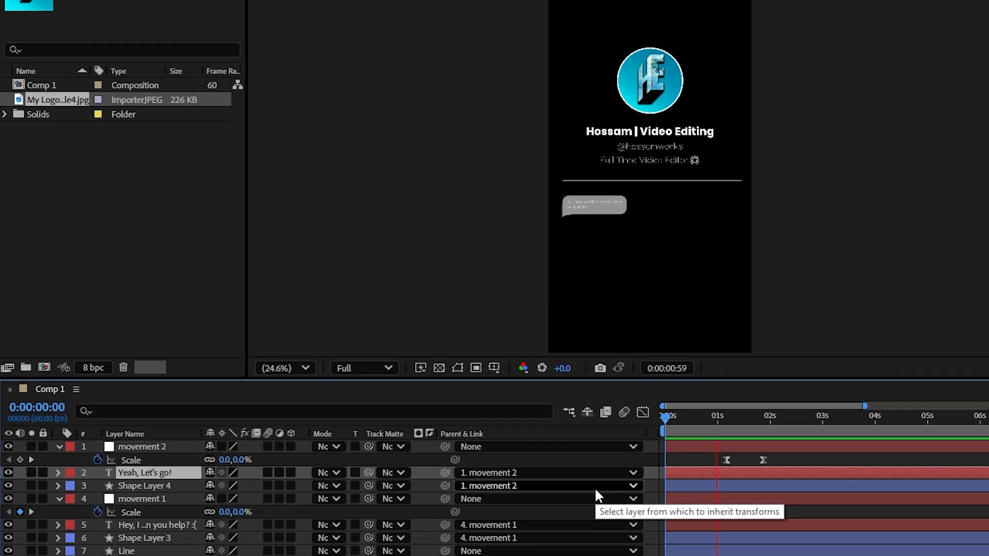
pyautogui.press('space')
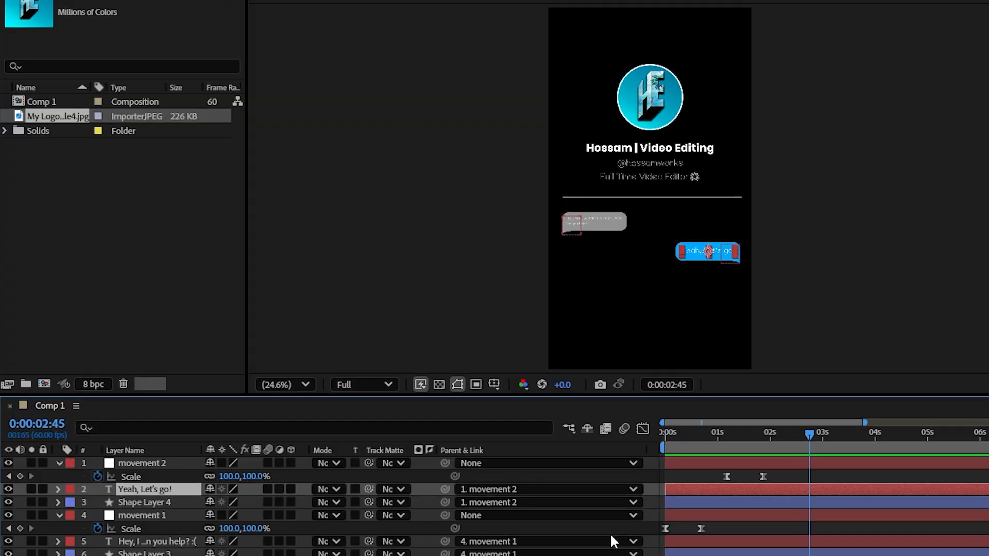
# Collapse the revealed keyframes and make every layer except the BG solid a 3D layer.
pyautogui.click(612, 530)
pyautogui.press('u')
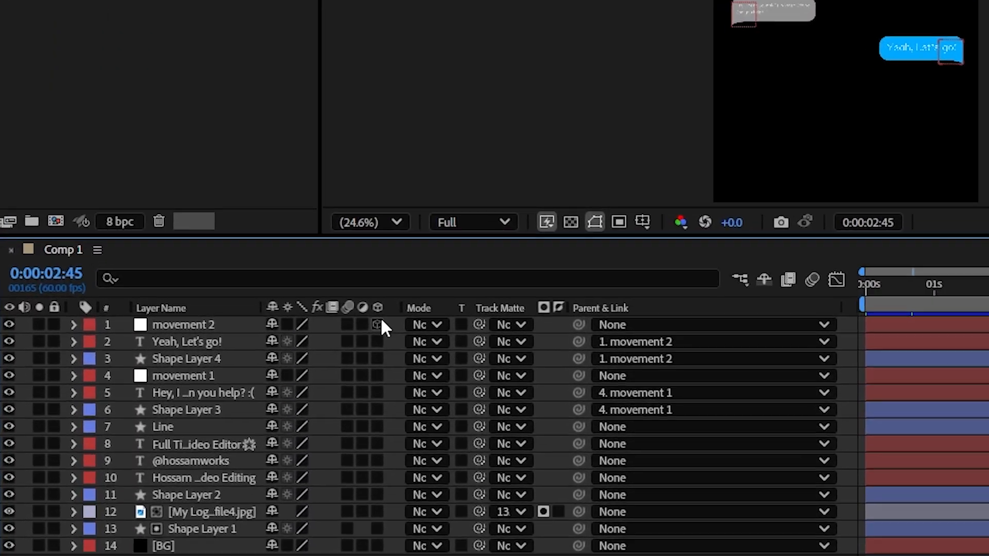
pyautogui.click(291, 463)
pyautogui.moveTo(436, 229); pyautogui.dragTo(436, 324)
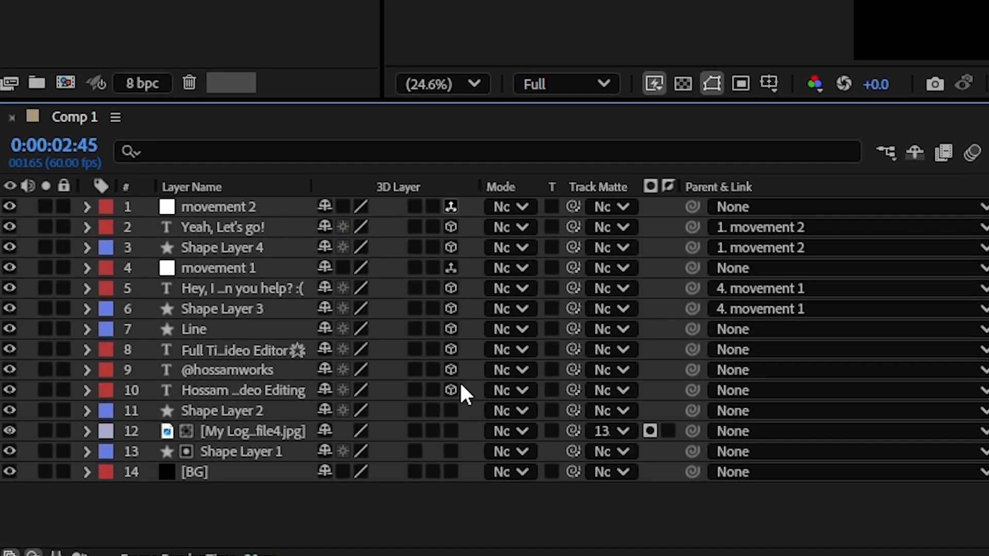
pyautogui.click(260, 478)
pyautogui.click(224, 509)
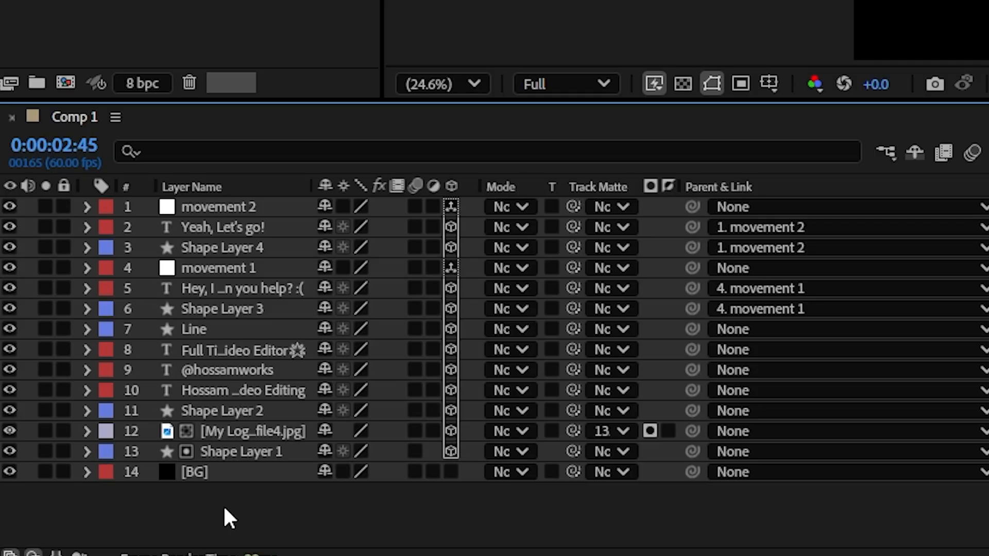
# Create a one-node camera with the default settings and rename it CAM 1.
pyautogui.rightClick(396, 508)
pyautogui.moveTo(549, 223)
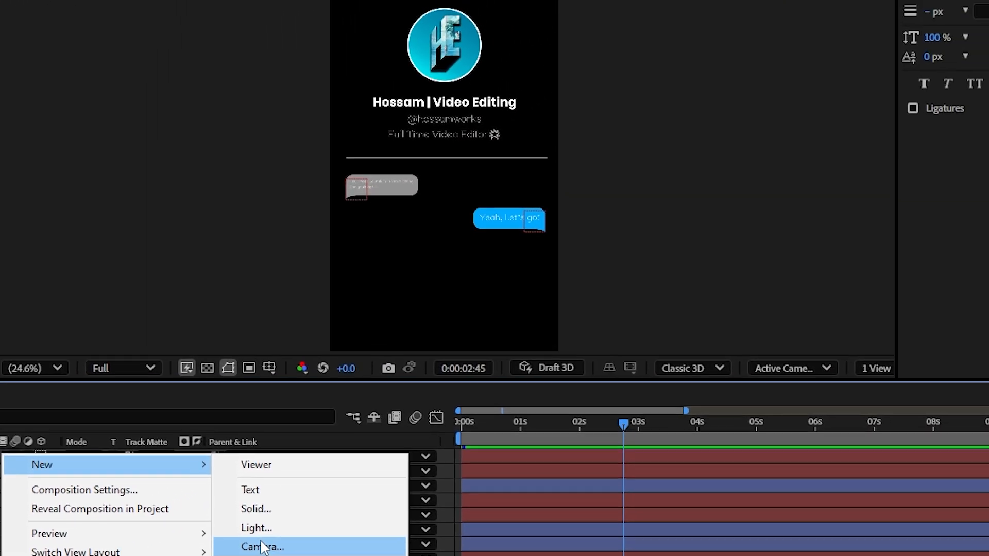
pyautogui.click(357, 504)
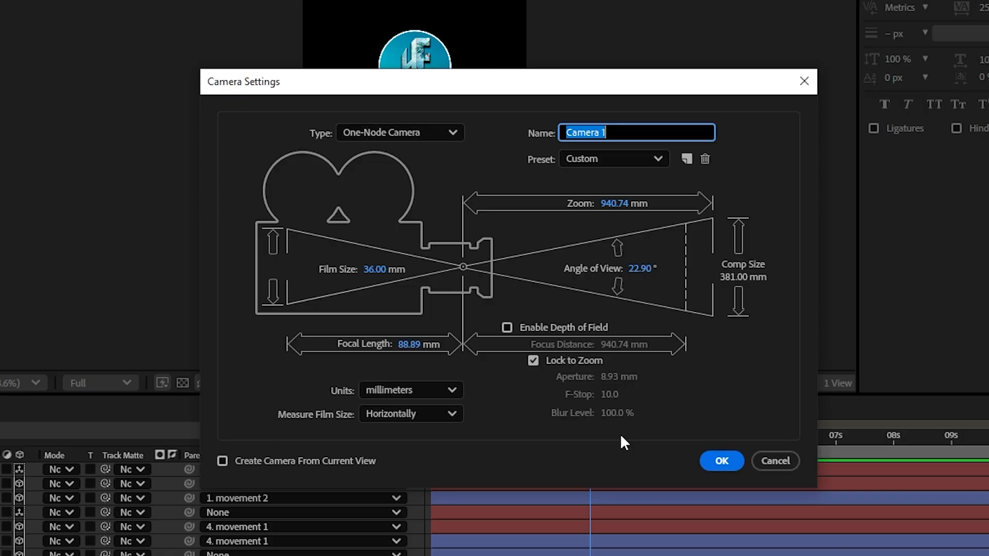
pyautogui.click(720, 462)
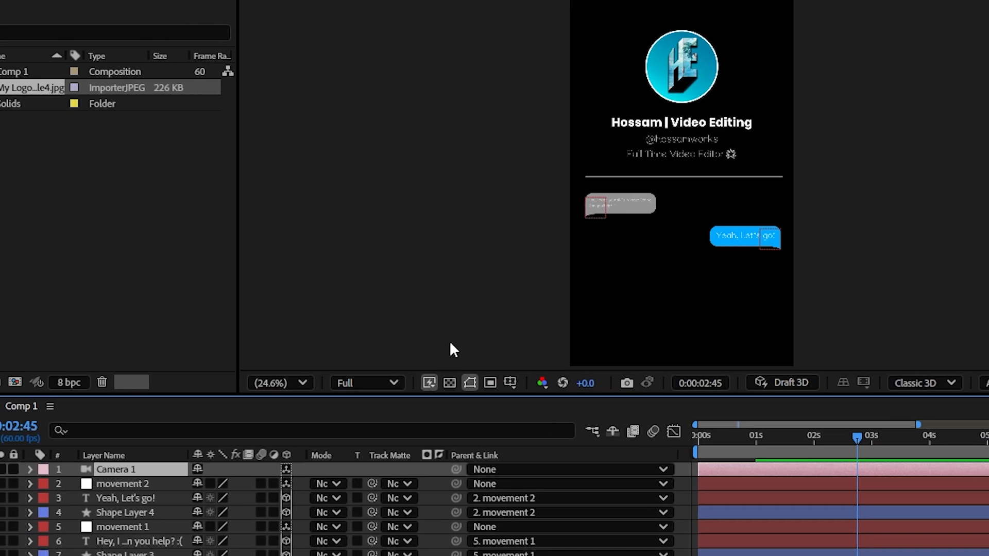
pyautogui.press('Return')
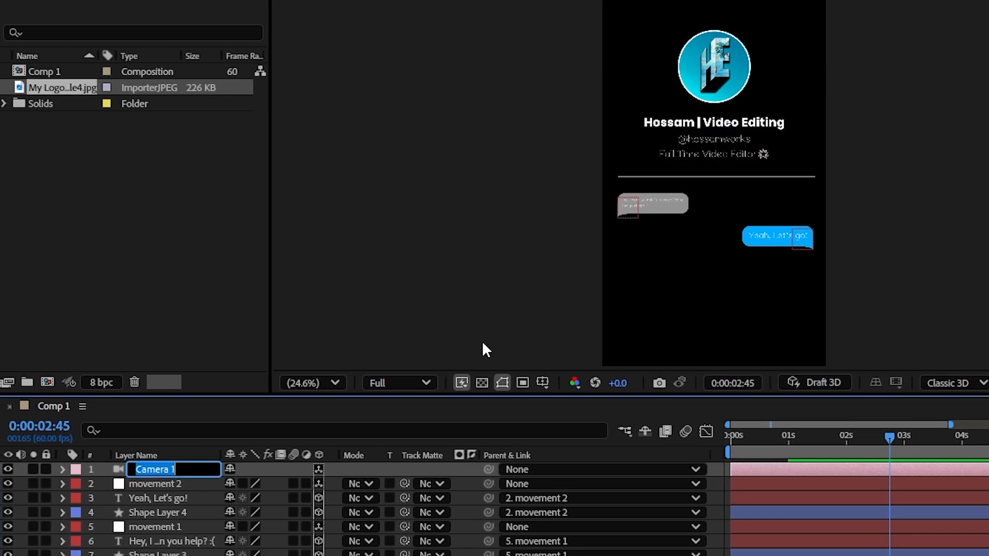
pyautogui.write('CAM 1')
pyautogui.press('Return')
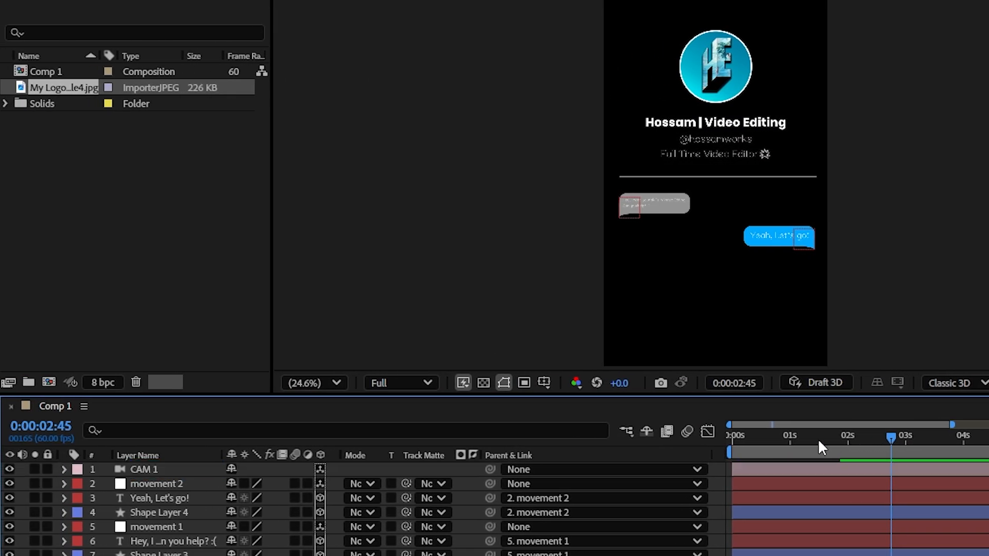
# Shift the scale keyframes of movement 1 to start at about 1.9 seconds and those of movement 2 at about 3 seconds.
pyautogui.click(146, 467)
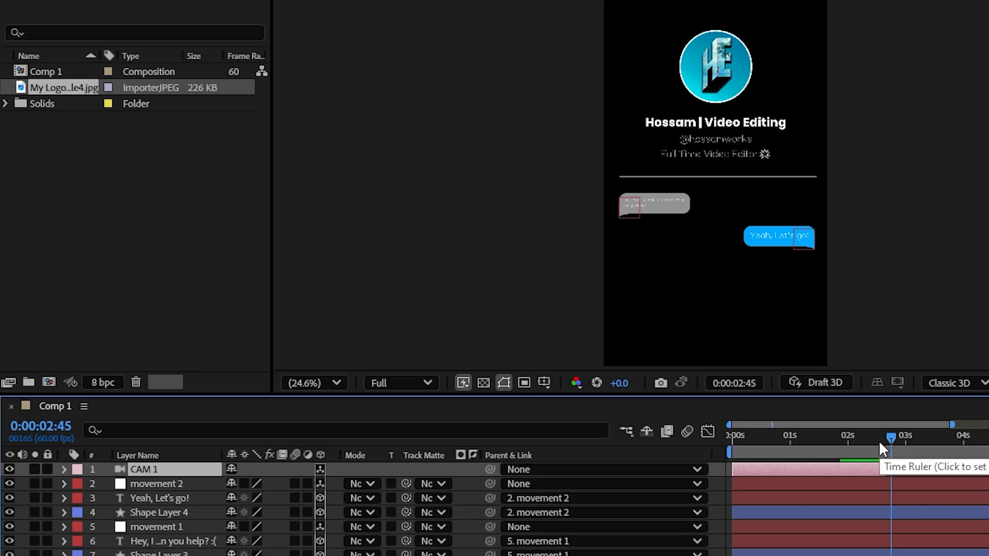
pyautogui.press('Home')
pyautogui.hotkey('ctrl', 'shift', 'a')
pyautogui.press('u')
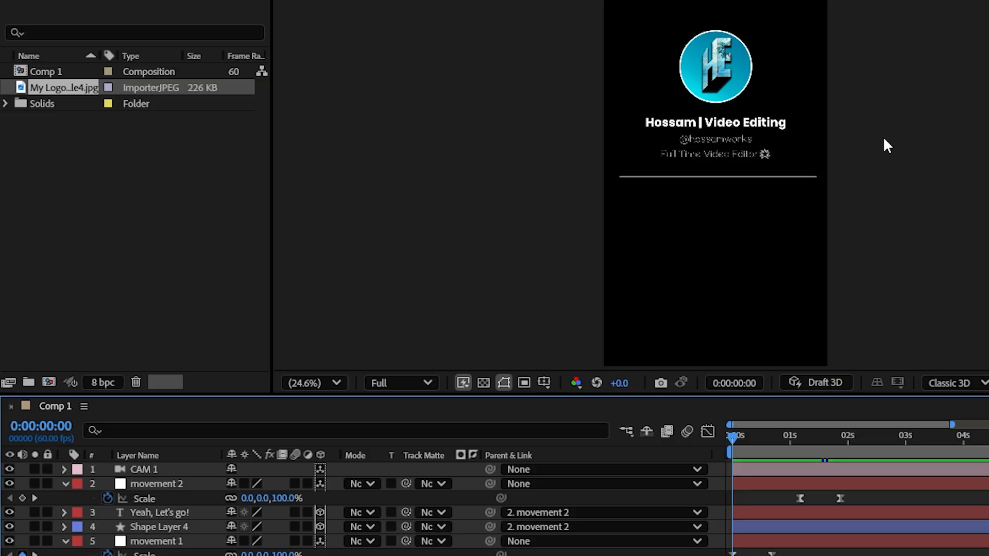
pyautogui.moveTo(876, 492); pyautogui.dragTo(756, 554)
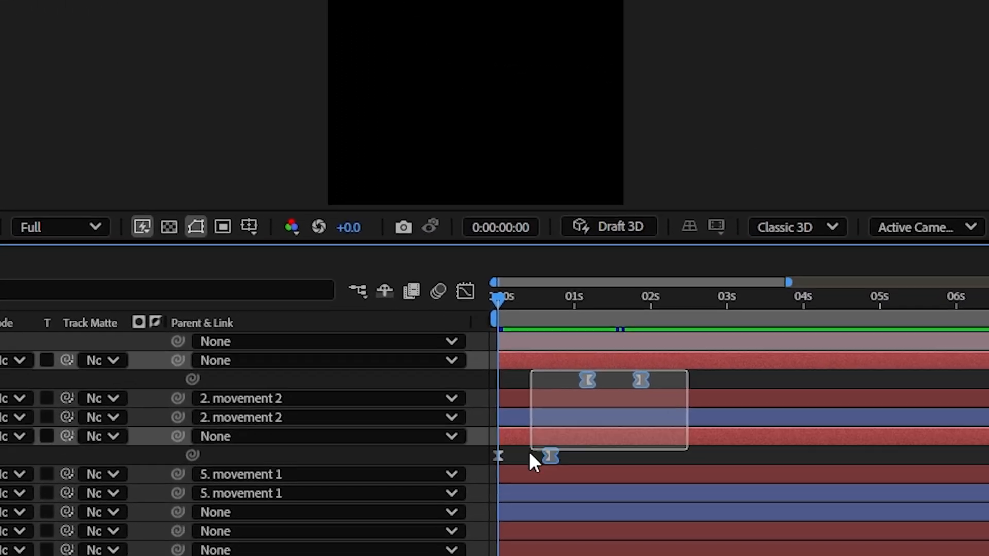
pyautogui.moveTo(529, 451); pyautogui.dragTo(611, 463)
pyautogui.moveTo(516, 418); pyautogui.dragTo(550, 417)
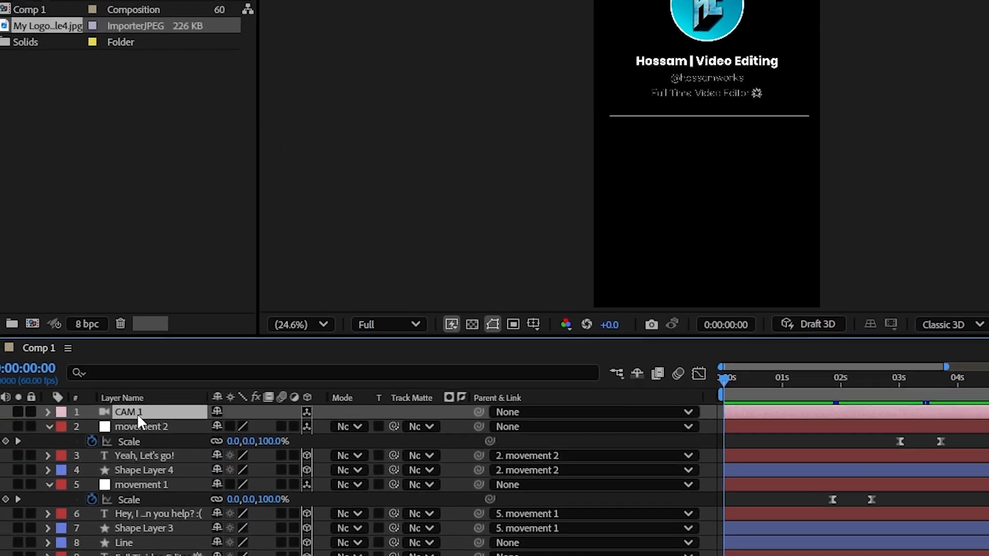
# Set CAM 1's X orientation to 22° and keyframe its position at 540, 298, -2032.7 at the start of the composition.
pyautogui.click(66, 414)
pyautogui.click(79, 430)
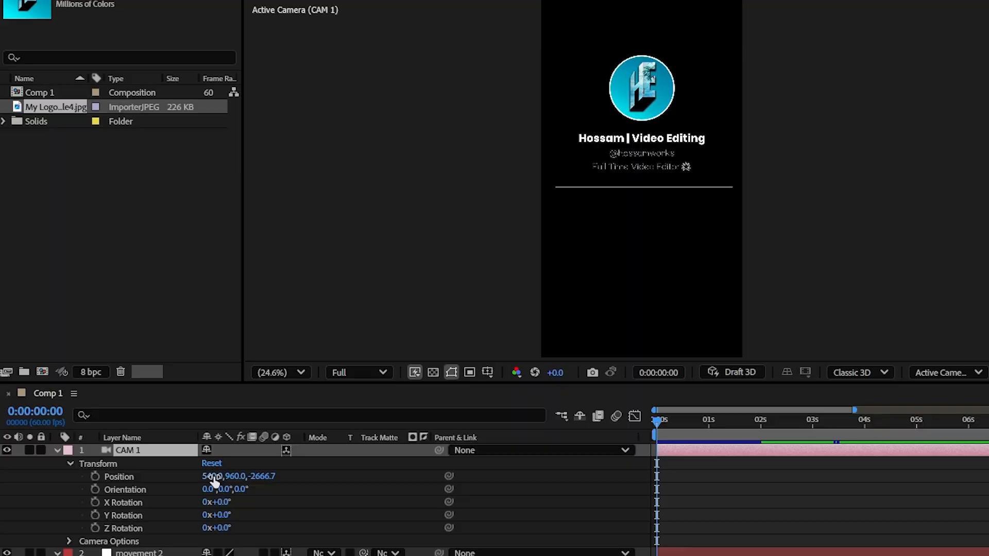
pyautogui.moveTo(267, 478); pyautogui.dragTo(548, 495)
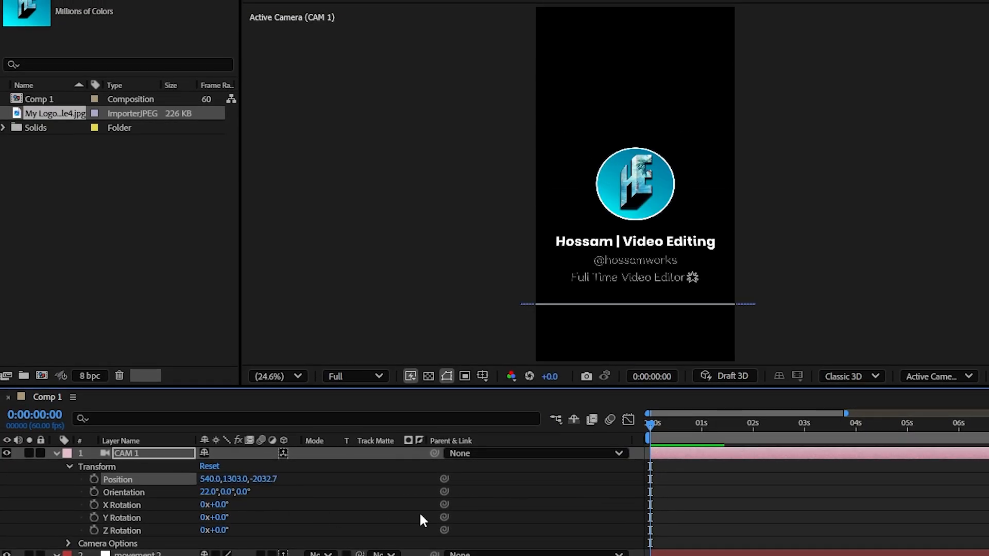
pyautogui.moveTo(241, 484); pyautogui.dragTo(93, 489)
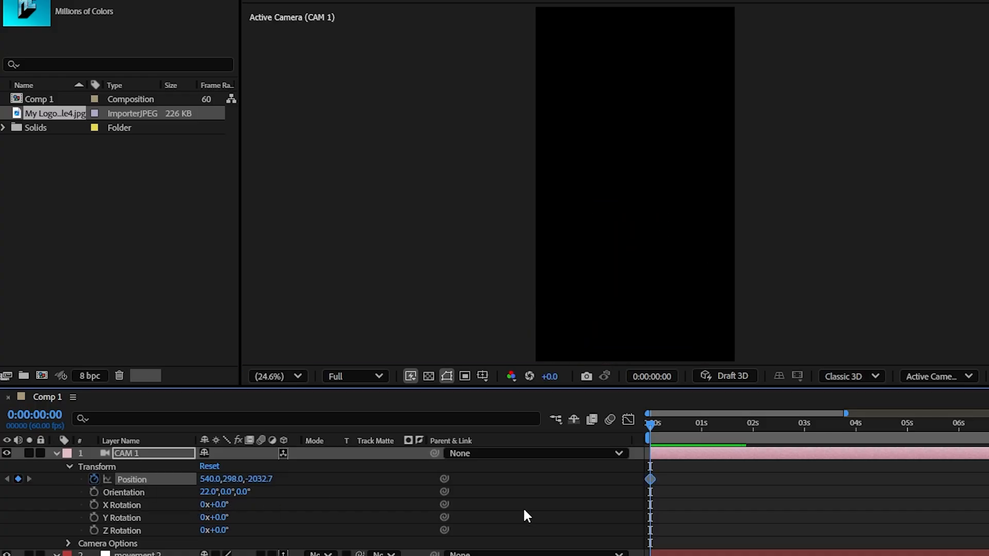
# Keyframe CAM 1's position at 540, 1598, -2032.7 at 0:00:01:22.
pyautogui.moveTo(711, 425); pyautogui.dragTo(721, 427)
pyautogui.moveTo(235, 479); pyautogui.dragTo(335, 479)
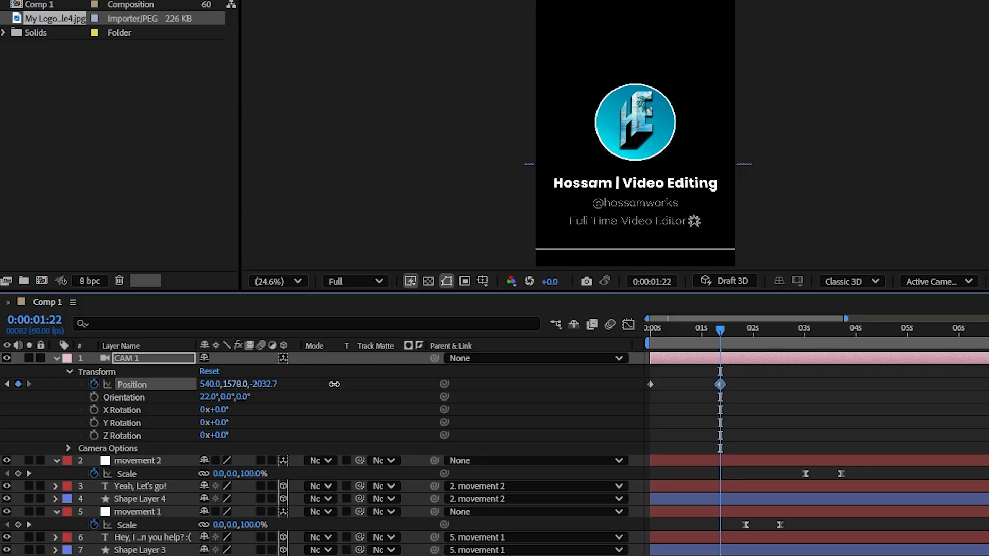
pyautogui.moveTo(334, 384); pyautogui.dragTo(340, 384)
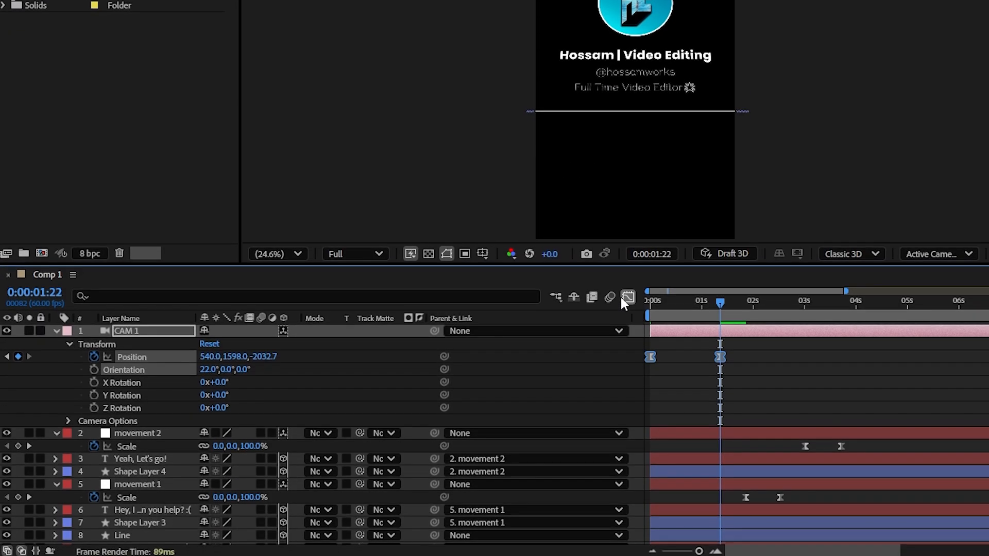
# Ease CAM 1's position keyframes with the speed graph and preview the move ending at 0:00:01:58.
pyautogui.click(625, 325)
pyautogui.moveTo(709, 506); pyautogui.dragTo(651, 506)
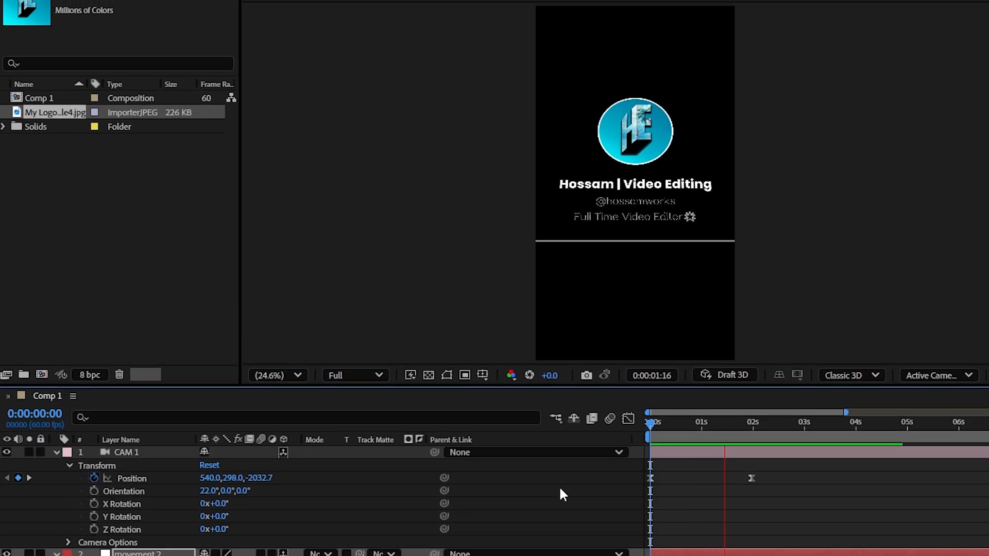
pyautogui.press('space')
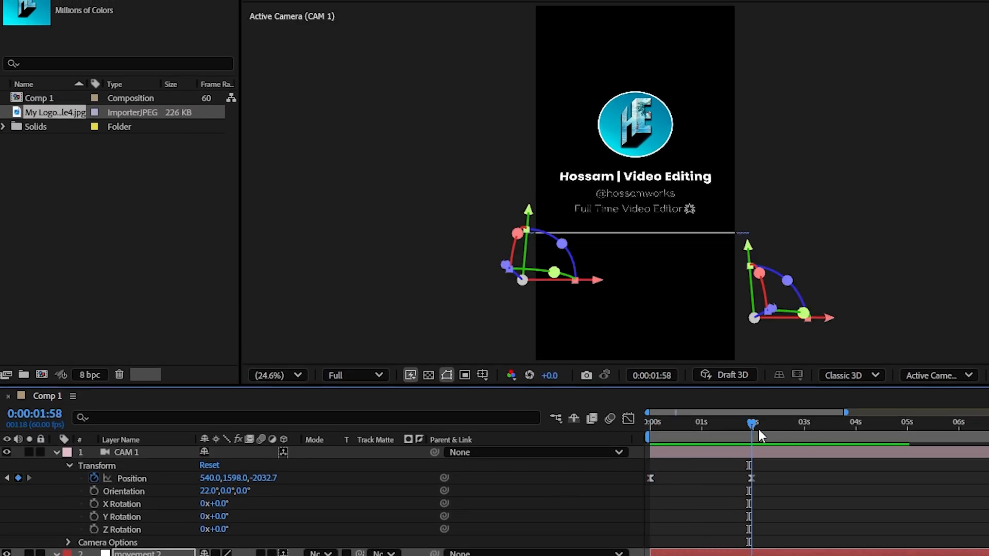
# Split CAM 1 at 0:00:01:58 and reset the transform of the second camera, CAM 2.
pyautogui.click(772, 446)
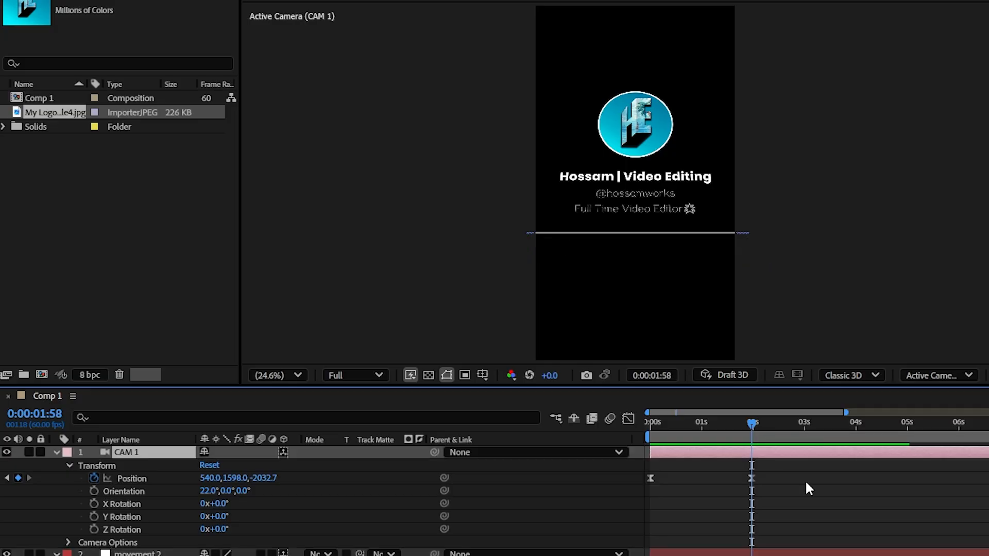
pyautogui.hotkey('ctrl', 'shift', 'd')
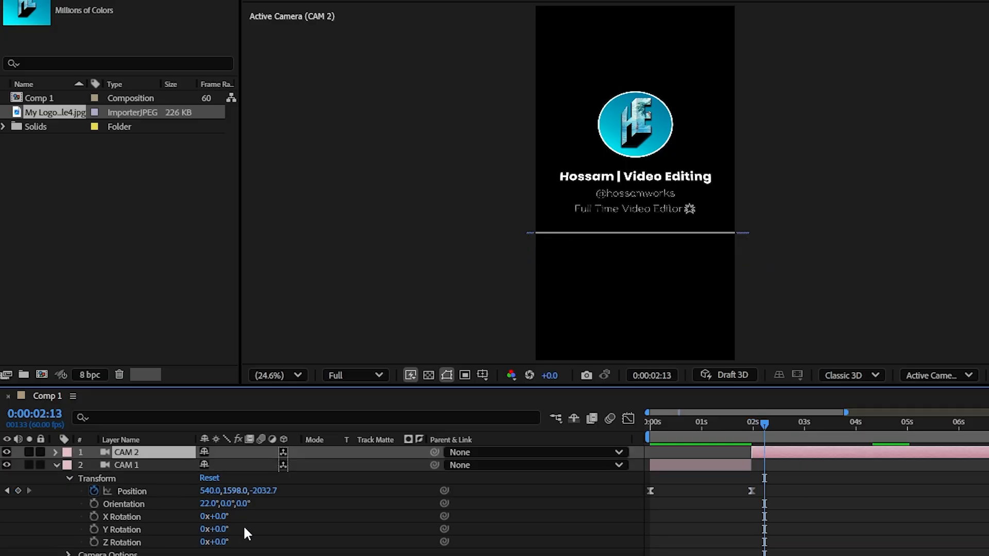
pyautogui.click(57, 452)
pyautogui.click(70, 466)
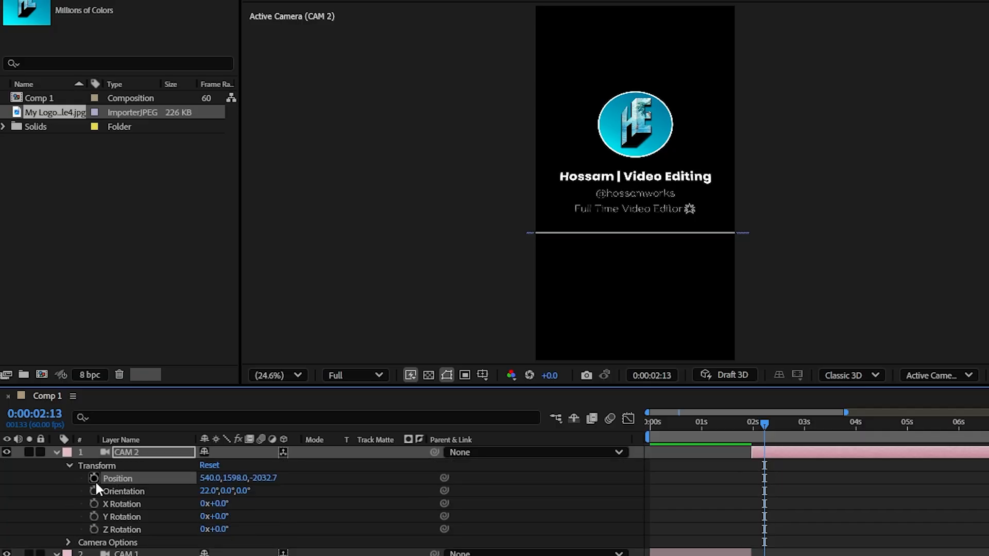
pyautogui.click(209, 465)
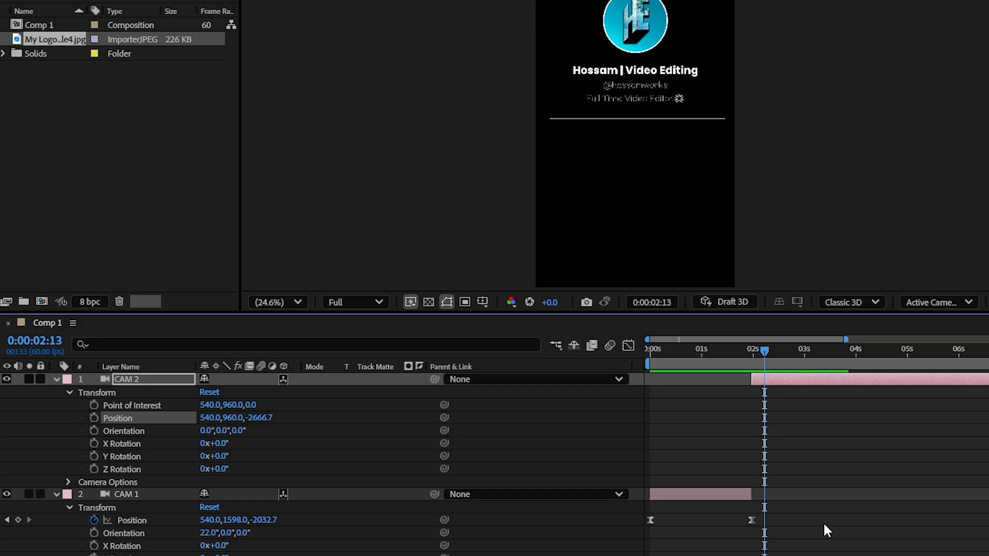
# Keyframe CAM 2's point of interest and position at 0:00:01:58 (186, 1246, 0; 31, 1163, -892.7) and 0:00:03:21 (283, 1220, 0; 432, 1179, -892.7).
pyautogui.scroll(-3, 839, 491)
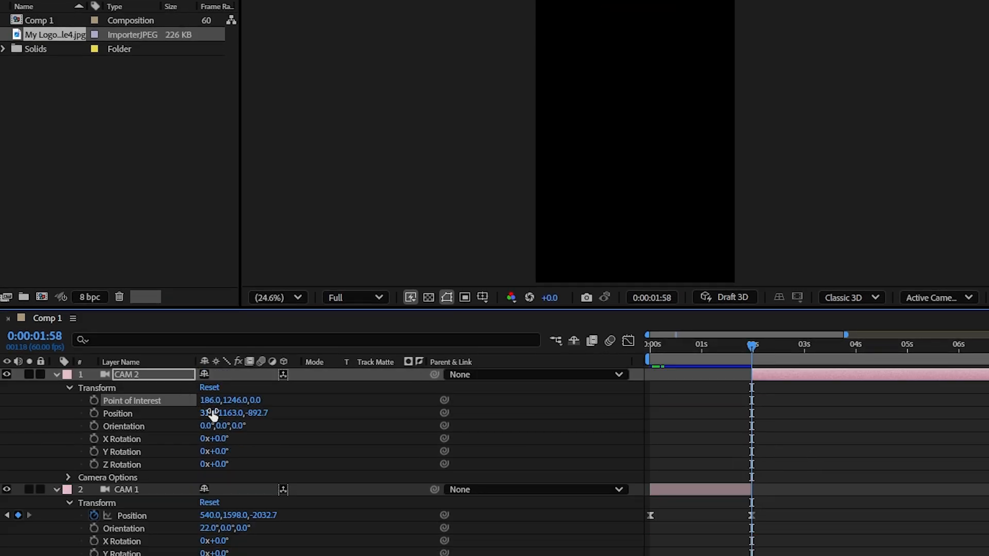
pyautogui.click(94, 400)
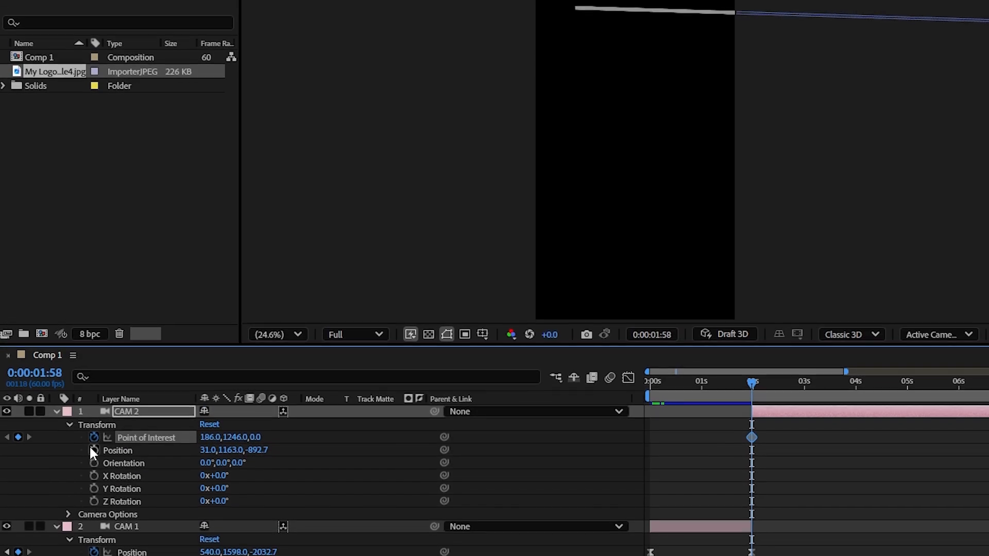
pyautogui.click(94, 492)
pyautogui.moveTo(808, 435); pyautogui.dragTo(823, 441)
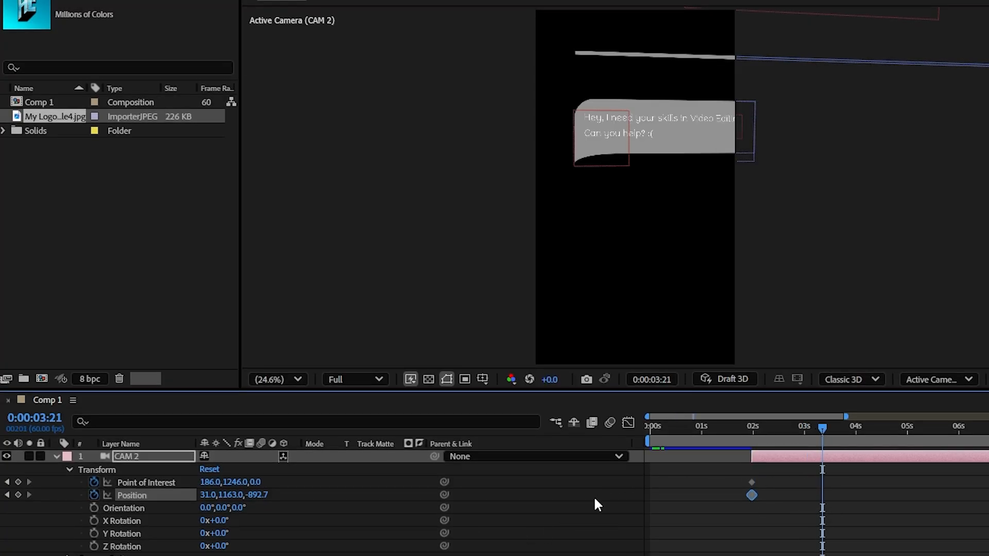
# Ease CAM 2's point of interest and position keyframes with the speed graph and preview the camera move.
pyautogui.moveTo(866, 481); pyautogui.dragTo(742, 499)
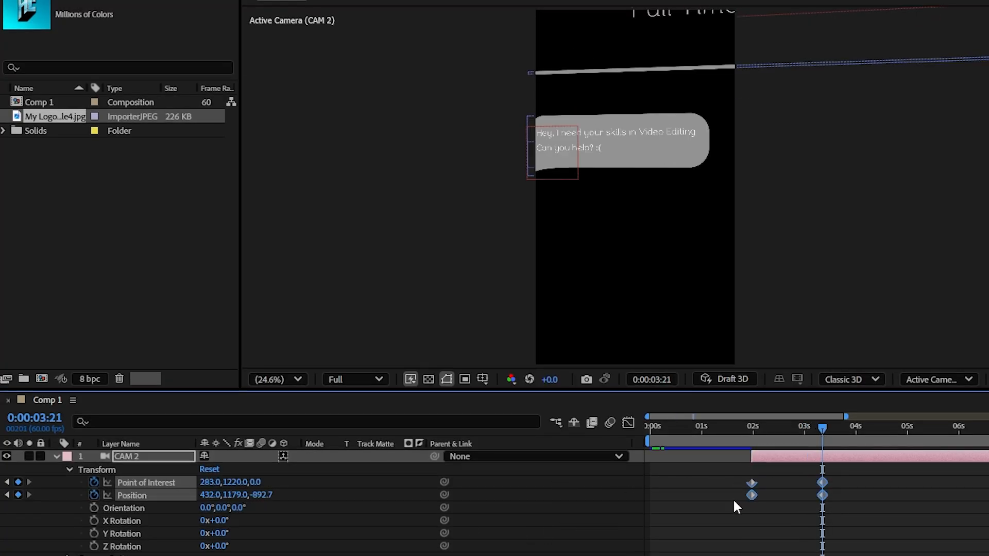
pyautogui.click(628, 388)
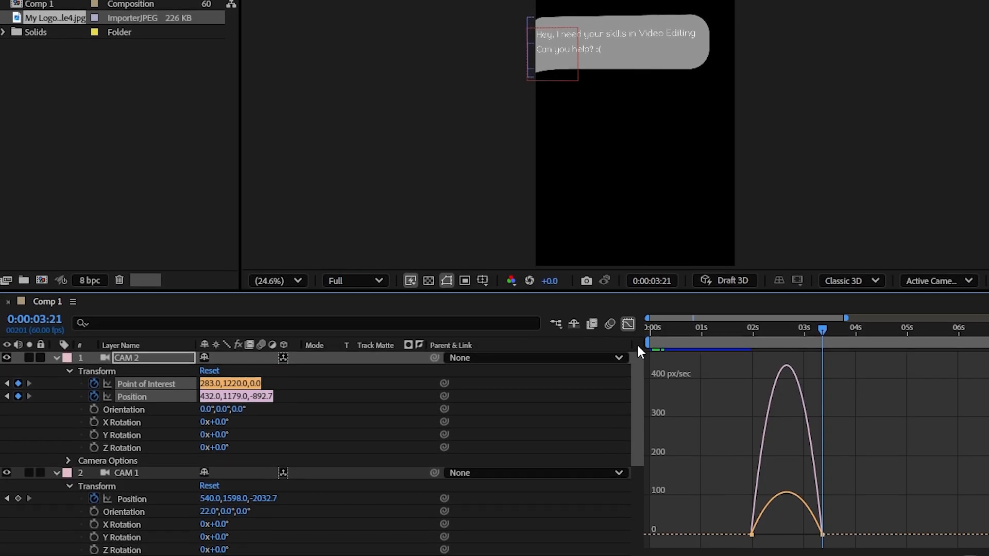
pyautogui.moveTo(793, 538); pyautogui.dragTo(772, 536)
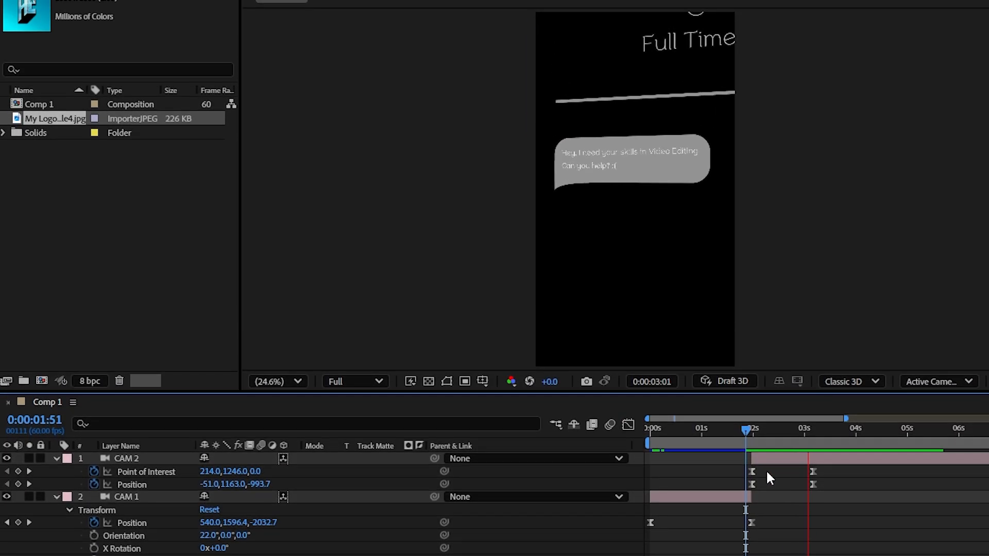
# Split CAM 2 into a further camera, CAM 3, at 0:00:03:34.
pyautogui.click(813, 430)
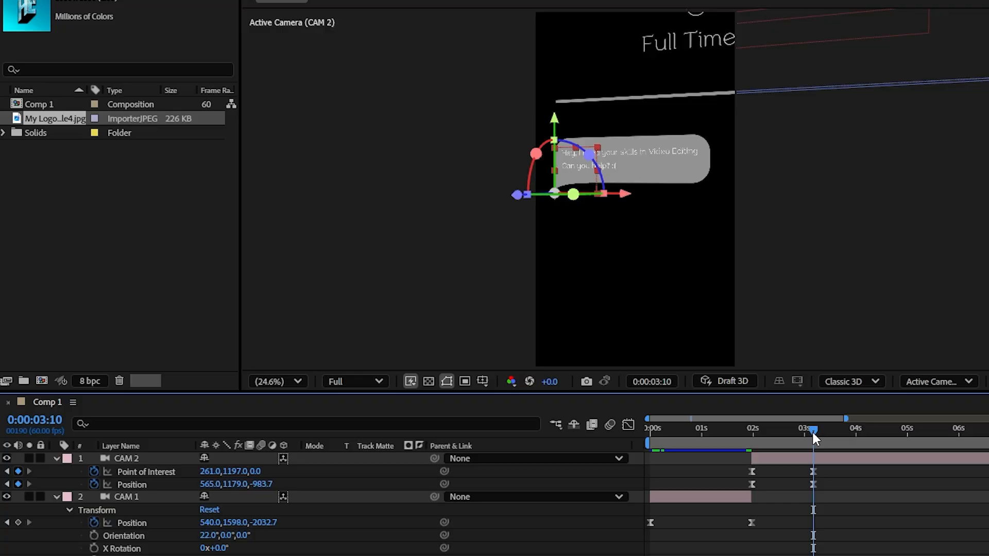
pyautogui.moveTo(823, 426); pyautogui.dragTo(833, 428)
pyautogui.click(934, 491)
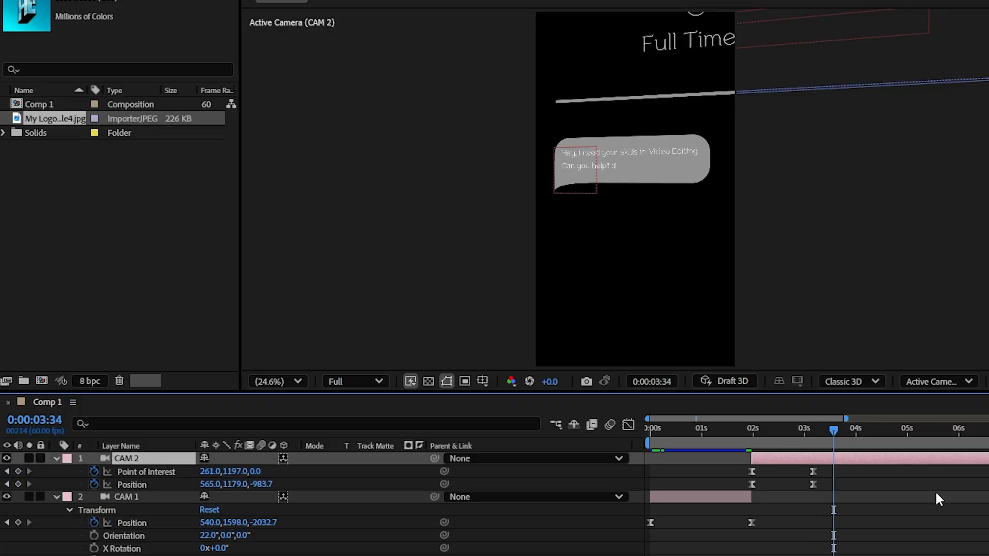
pyautogui.hotkey('ctrl', 'shift', 'd')
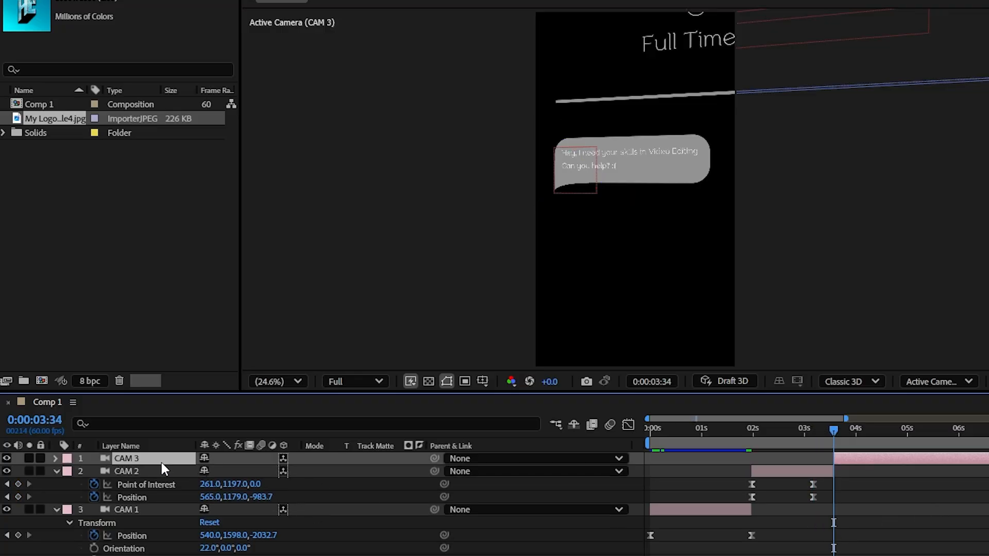
# Remove CAM 3's point of interest and position keyframes and reset its transform.
pyautogui.click(55, 459)
pyautogui.click(70, 471)
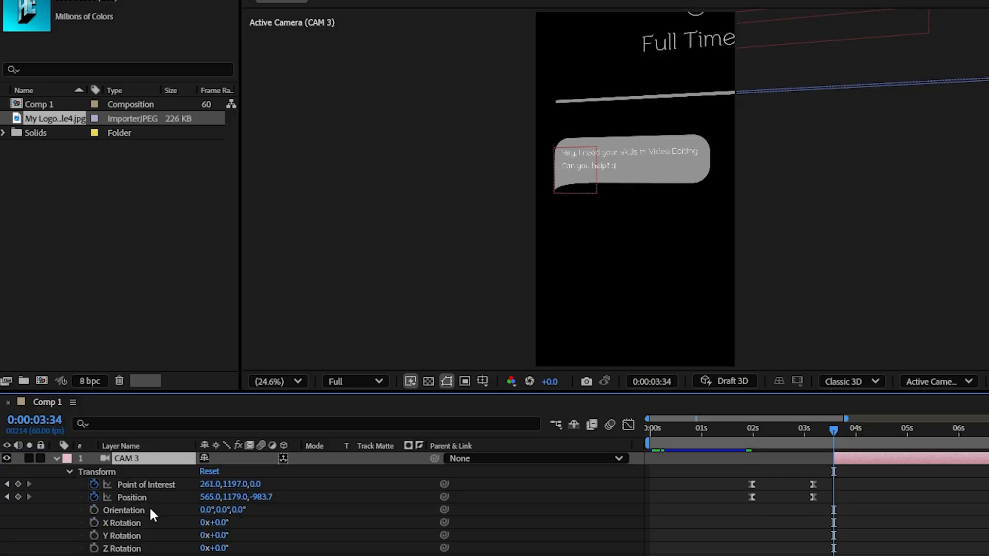
pyautogui.click(209, 472)
pyautogui.click(94, 497)
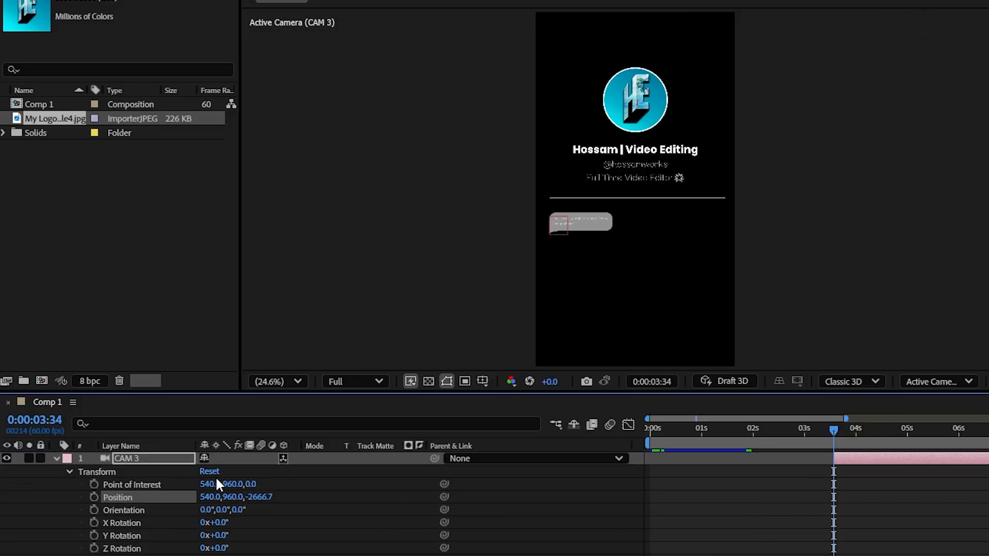
# Keyframe CAM 3's point of interest and position from 0:00:03:34 to about 4.5 seconds, framing the blue "Yeah, Let's go!" bubble.
pyautogui.click(93, 484)
pyautogui.click(94, 497)
pyautogui.moveTo(258, 497); pyautogui.dragTo(988, 509)
pyautogui.moveTo(233, 484); pyautogui.dragTo(442, 510)
pyautogui.moveTo(210, 484); pyautogui.dragTo(494, 515)
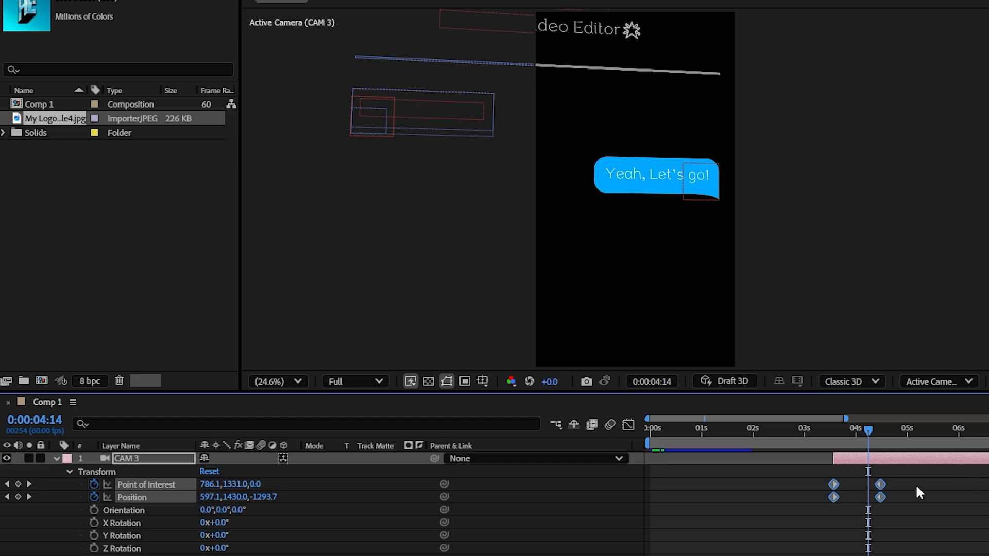
# Ease CAM 3's point of interest and position keyframes, shape their influence in the speed graph and preview the camera move.
pyautogui.moveTo(902, 475); pyautogui.dragTo(781, 518)
pyautogui.click(628, 424)
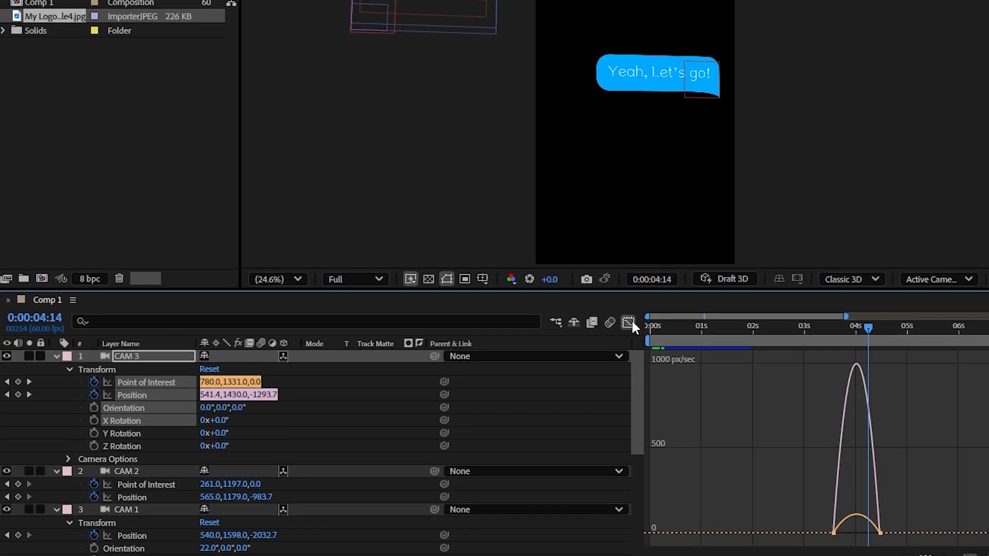
pyautogui.moveTo(939, 489); pyautogui.dragTo(796, 552)
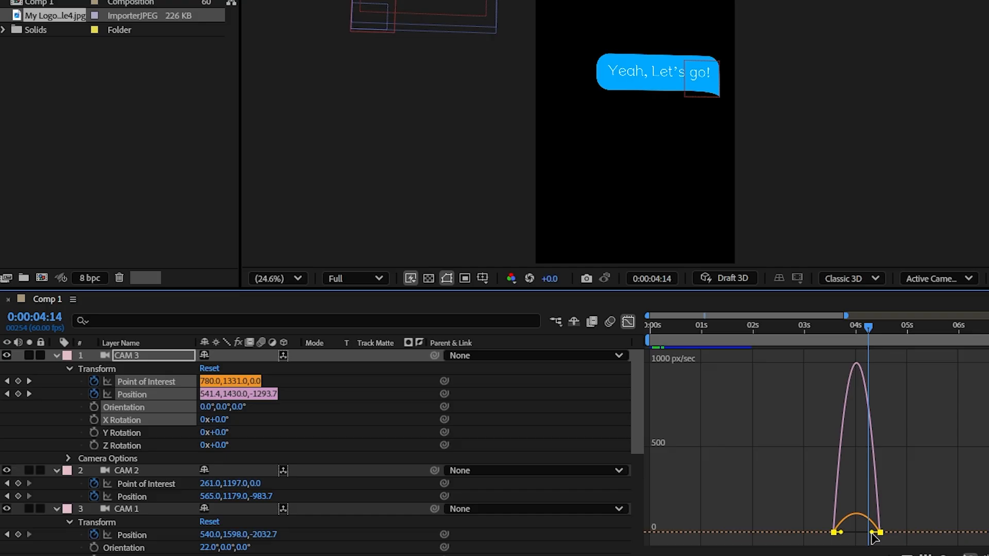
pyautogui.moveTo(872, 533); pyautogui.dragTo(858, 536)
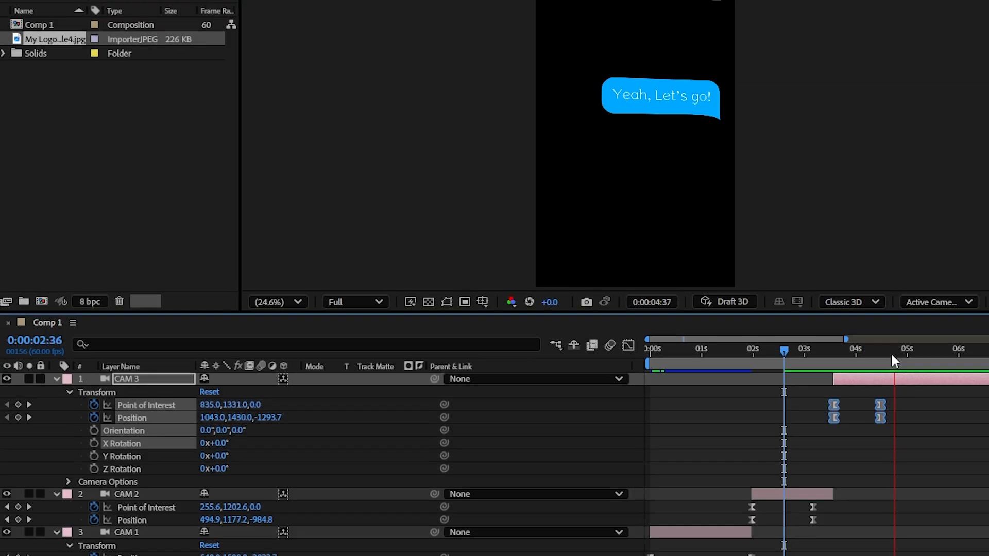
pyautogui.press('space')
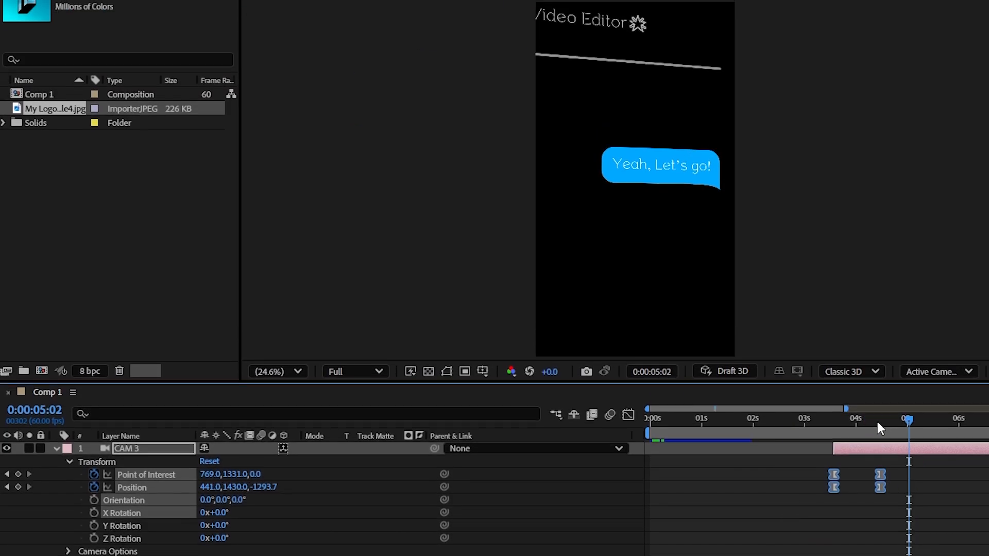
pyautogui.click(830, 425)
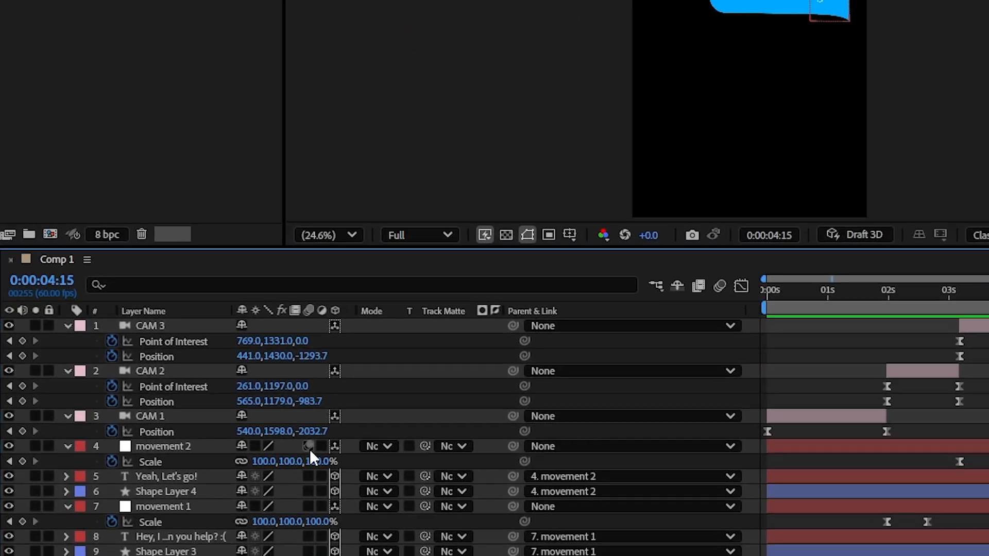
# Enable motion blur on all layers from movement 2 down to Shape Layer 1, leaving out the BG layer.
pyautogui.moveTo(310, 446); pyautogui.dragTo(324, 547)
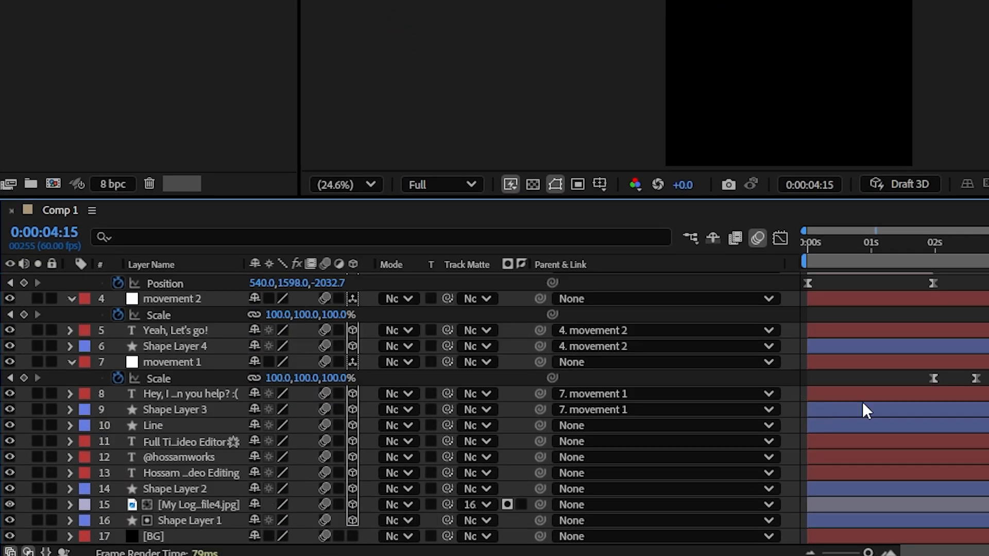